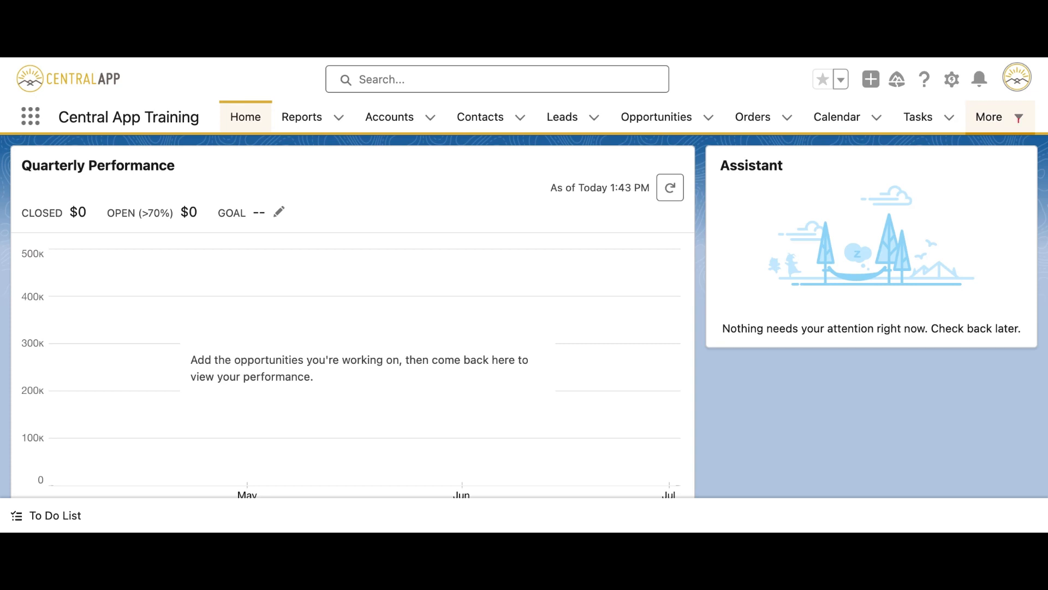
Search the App Launcher for 'REPO' and open the Reports item.
left_click(1018, 118)
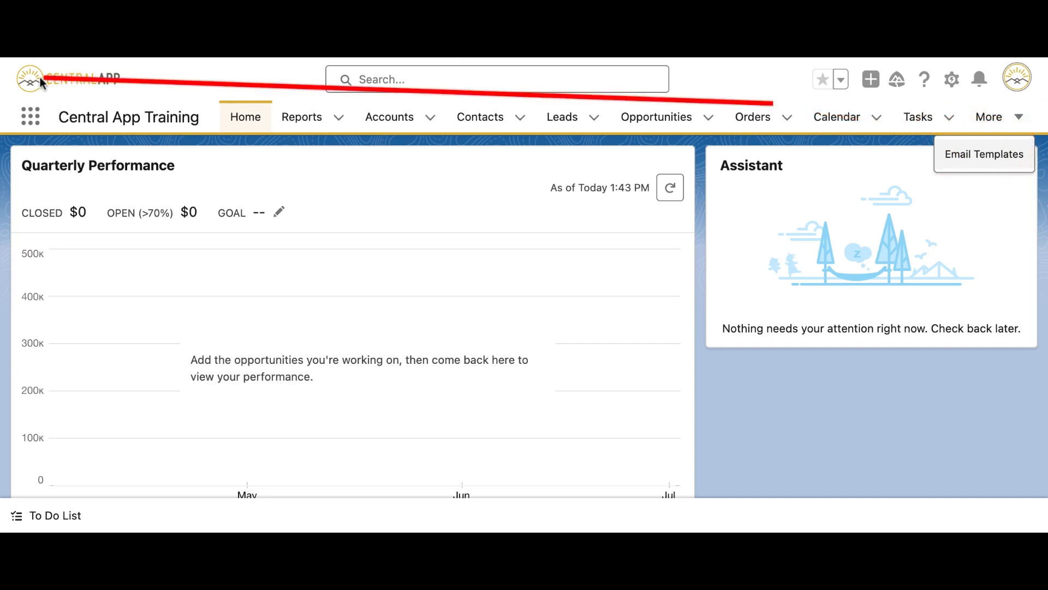
left_click(30, 116)
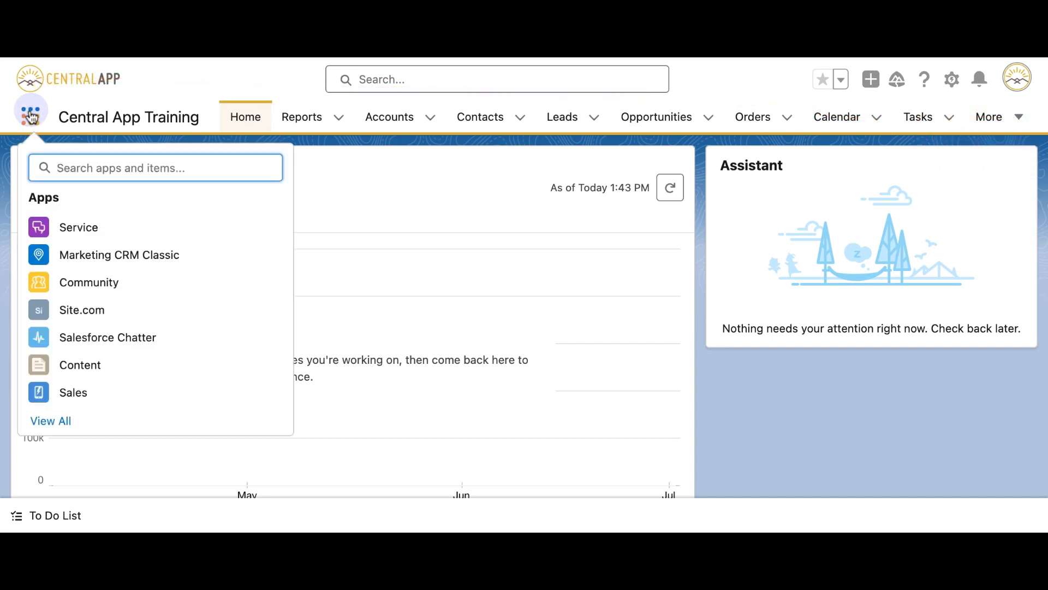
left_click(89, 165)
type("REPO")
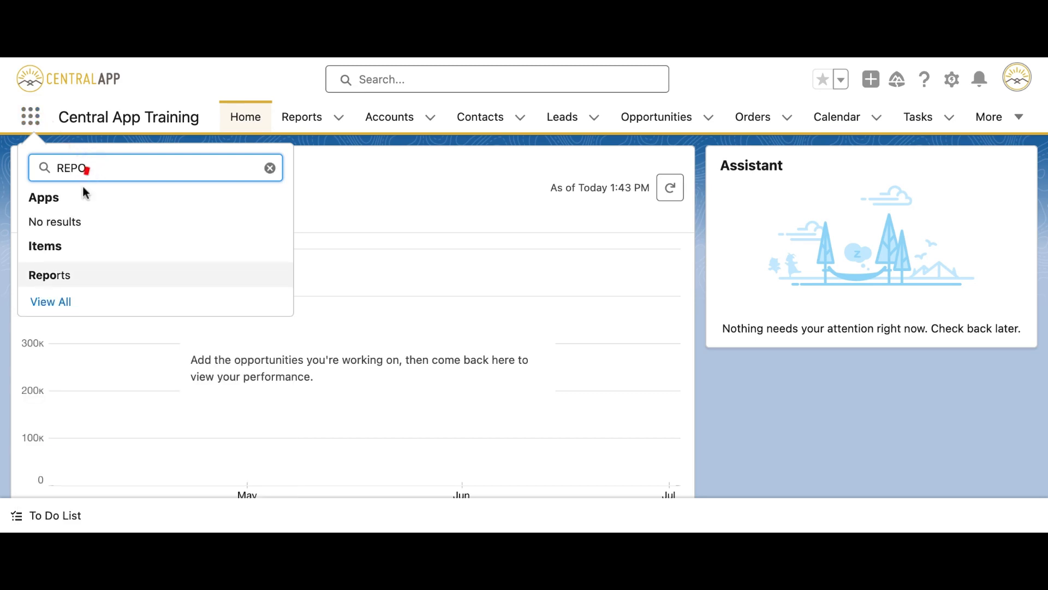
left_click(63, 274)
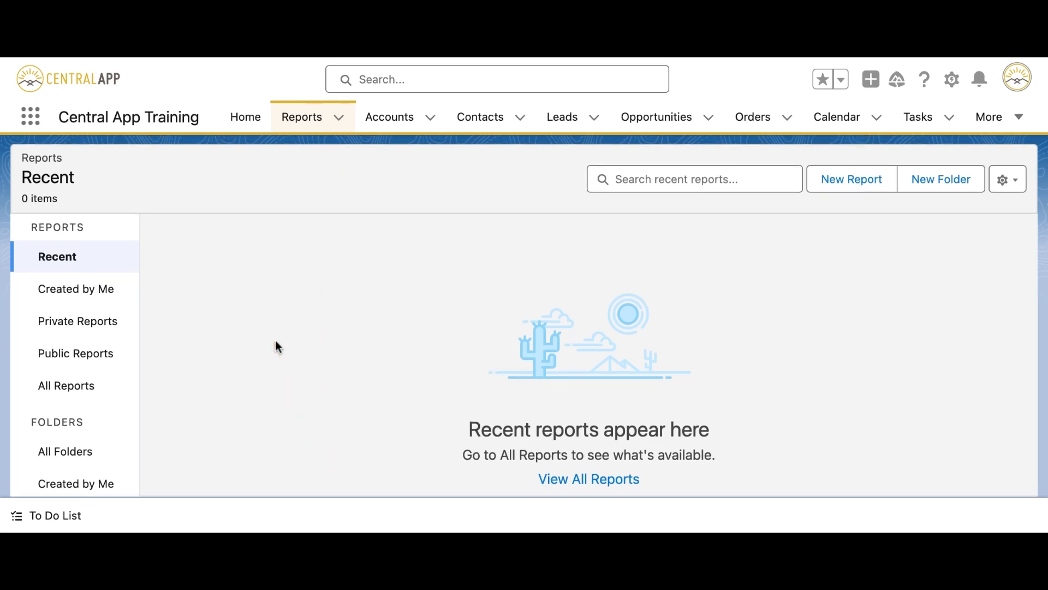
Show All Reports and scroll through the six existing reports.
scroll(123, 410, "down", 3)
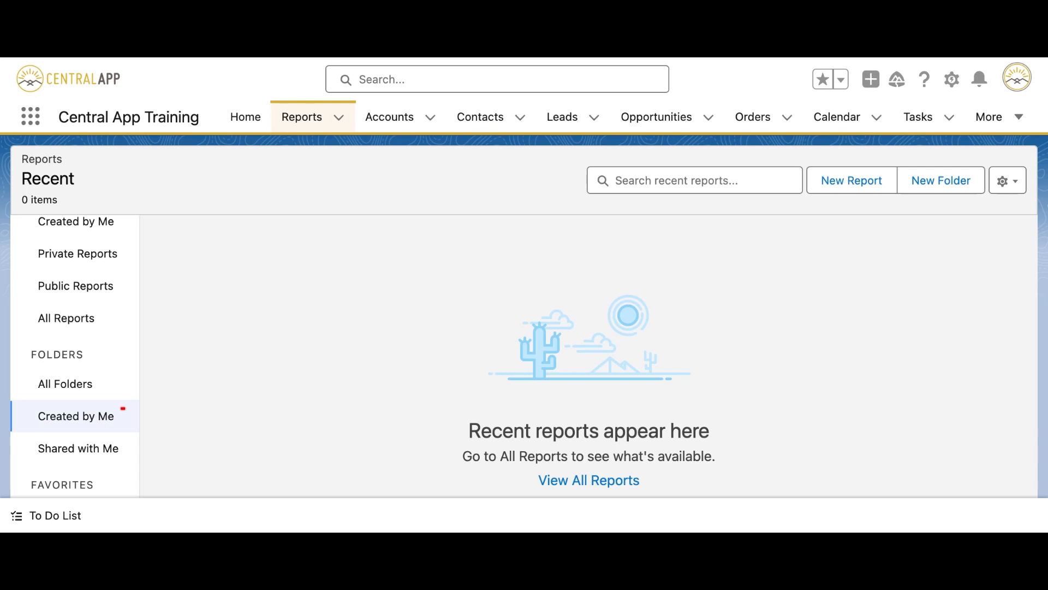
scroll(92, 420, "down", 1)
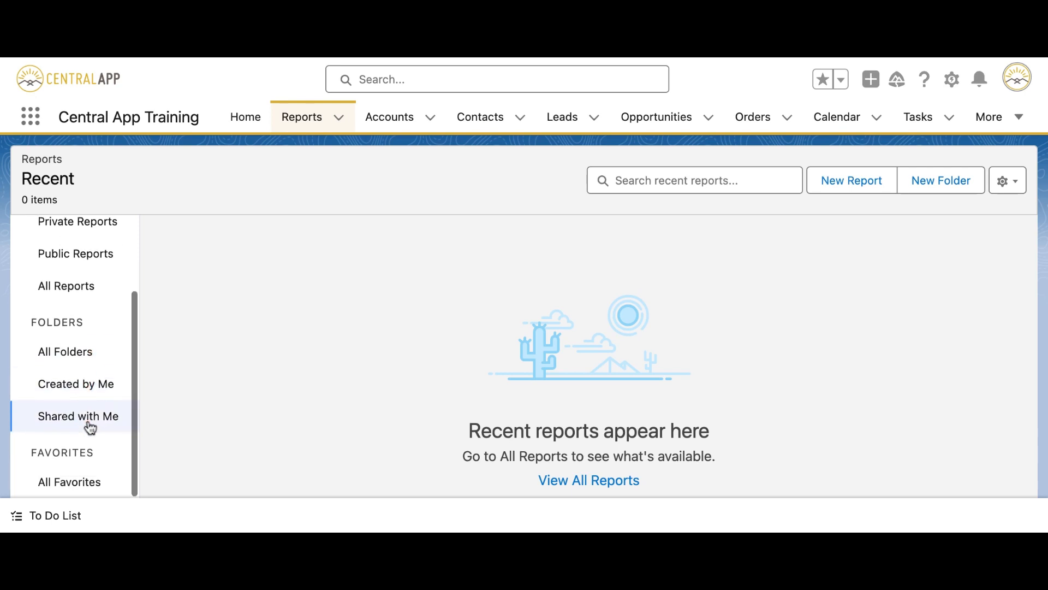
scroll(90, 427, "up", 3)
left_click(83, 382)
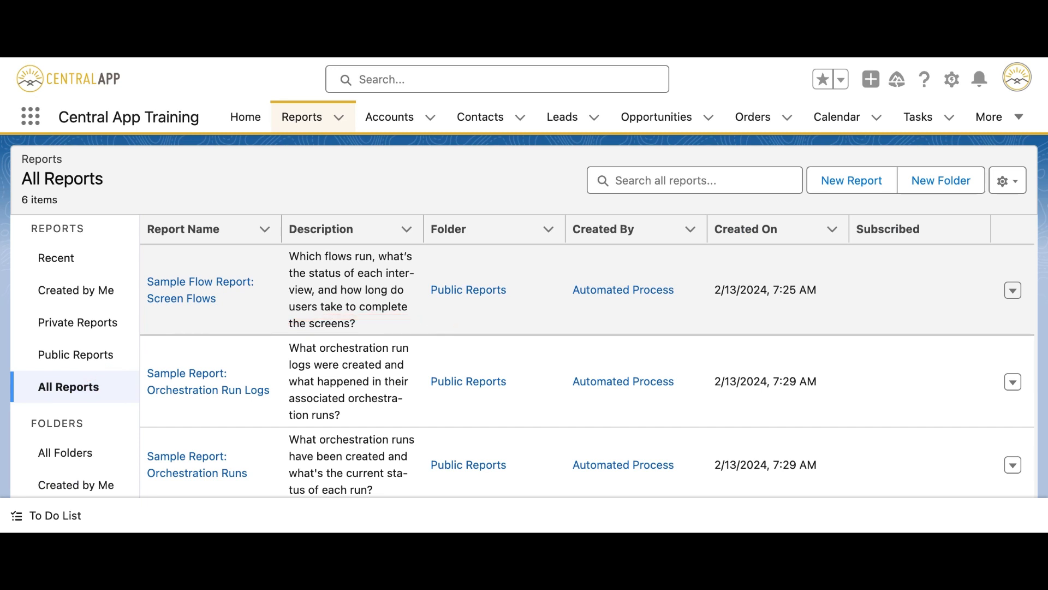
scroll(491, 306, "down", 1)
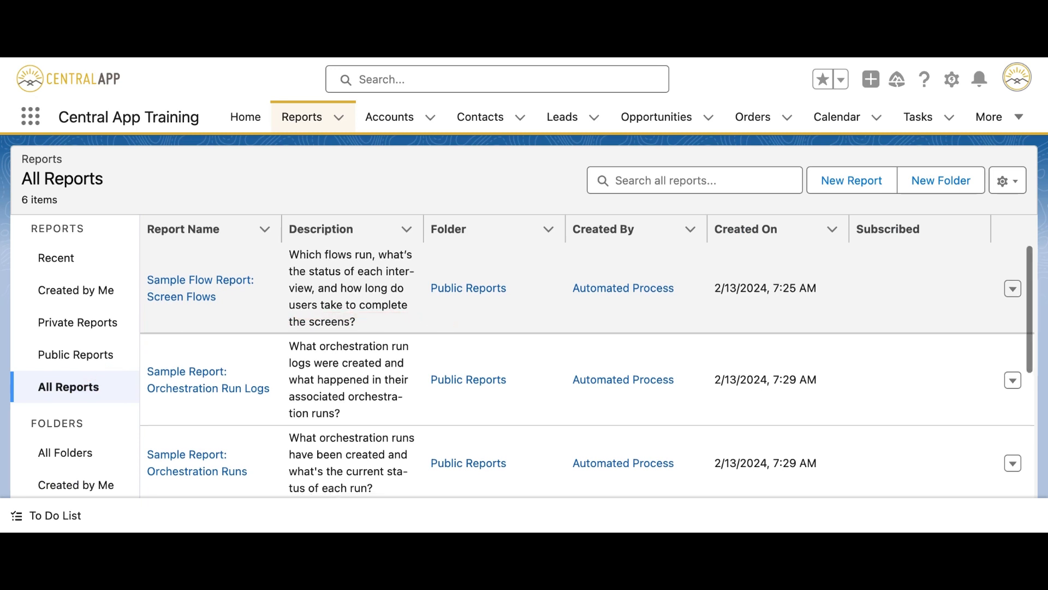
scroll(744, 424, "down", 2)
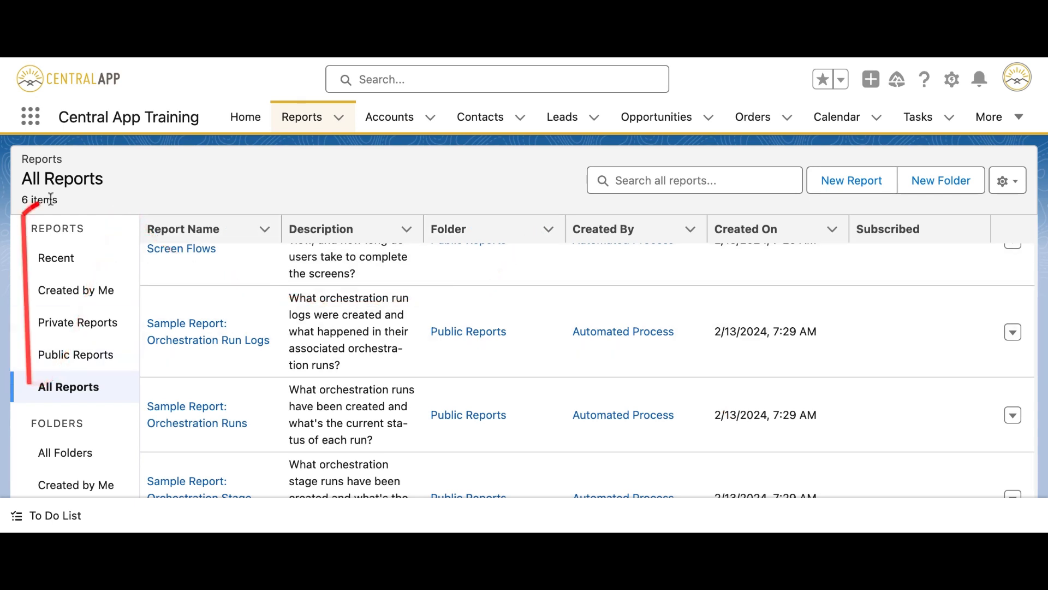
scroll(82, 232, "down", 3)
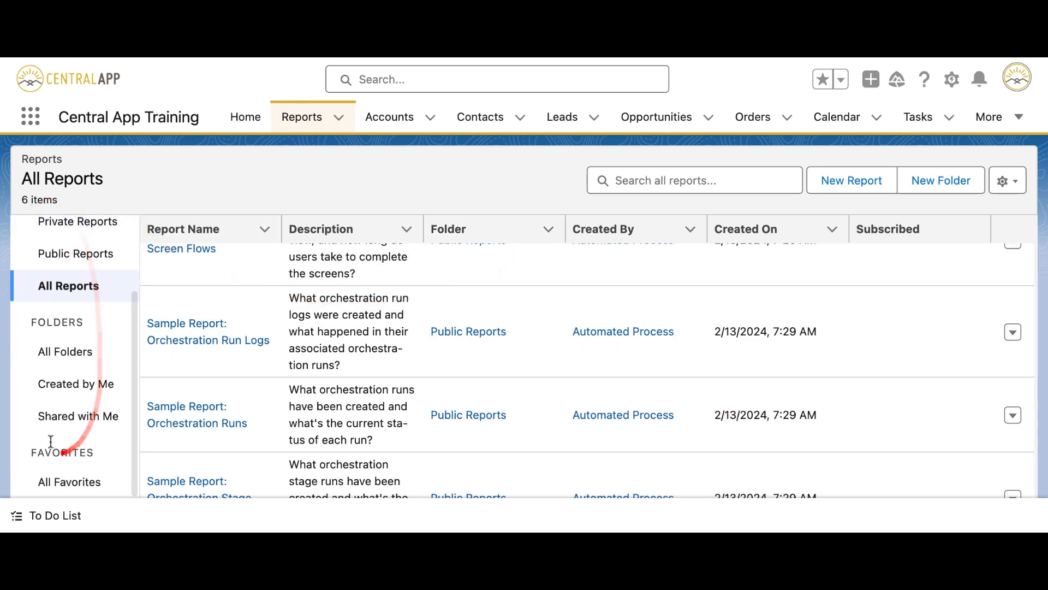
scroll(117, 399, "up", 3)
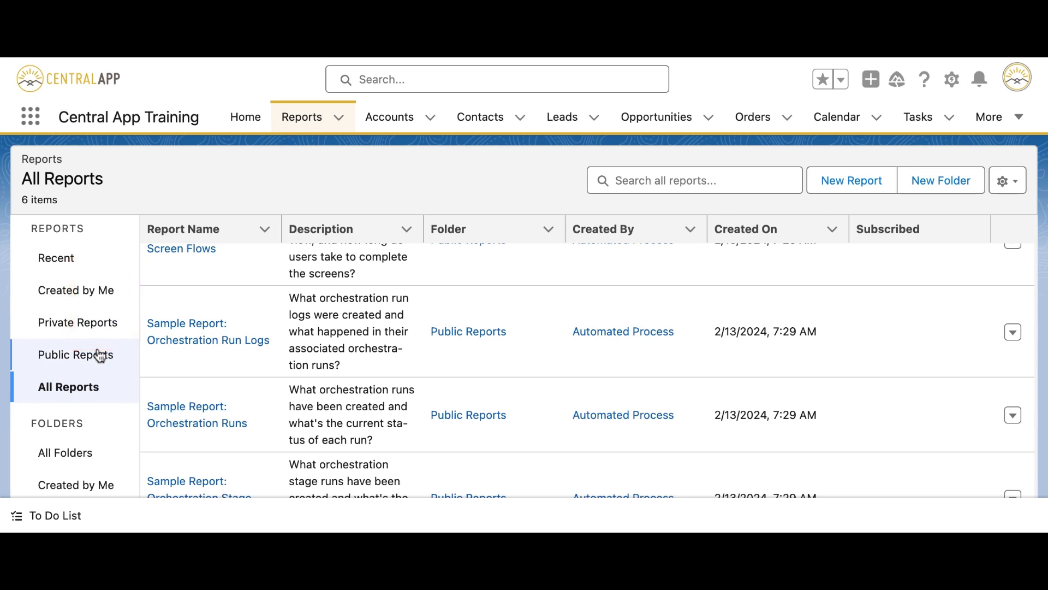
scroll(98, 352, "down", 3)
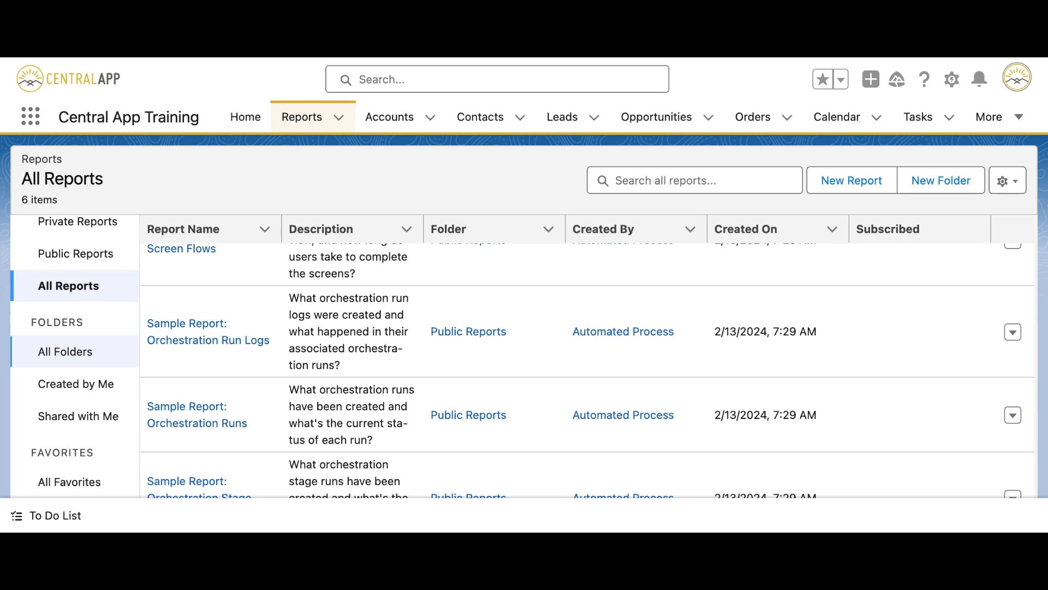
View All Folders, briefly check Recent, then return to All Folders.
left_click(99, 348)
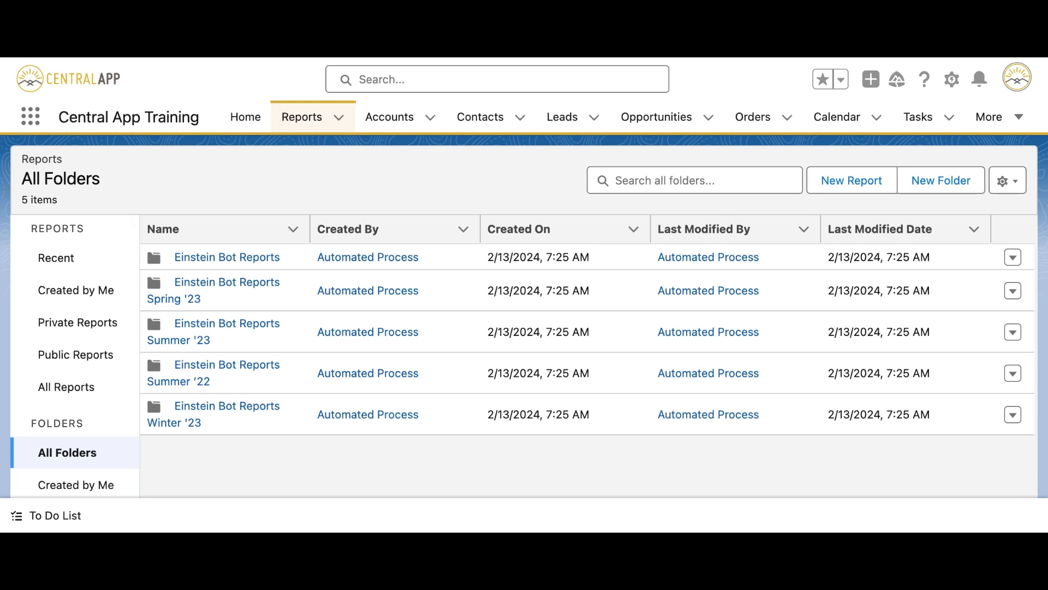
mouse_move(154, 202)
left_mouse_down()
mouse_move(169, 434)
mouse_move(308, 410)
mouse_move(152, 197)
left_mouse_up()
left_click(64, 257)
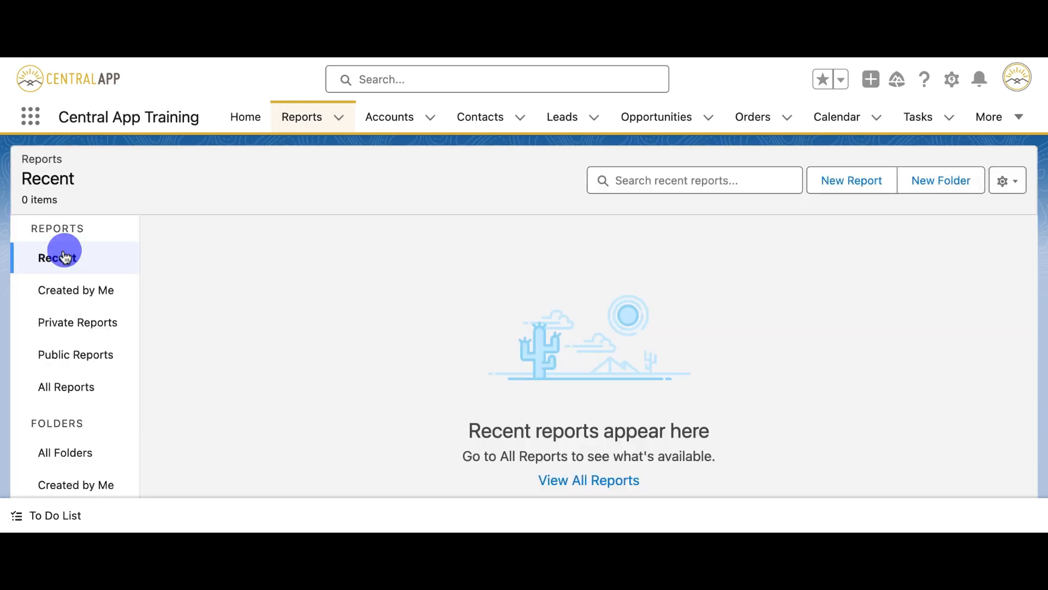
left_click(86, 451)
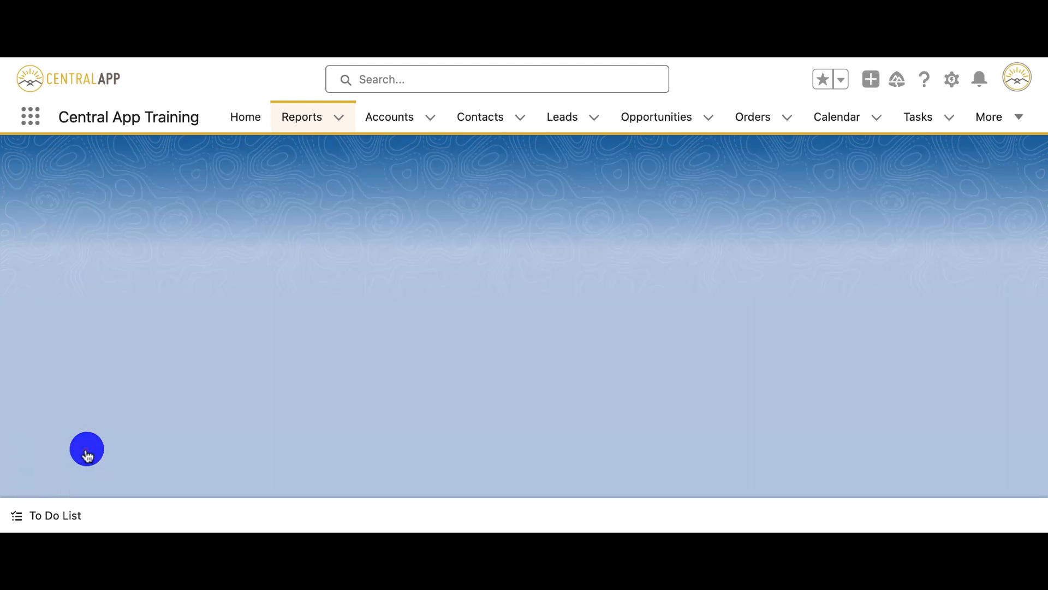
Create a new report folder labelled 'Test Folder' with unique name TestFolder.
left_click(959, 188)
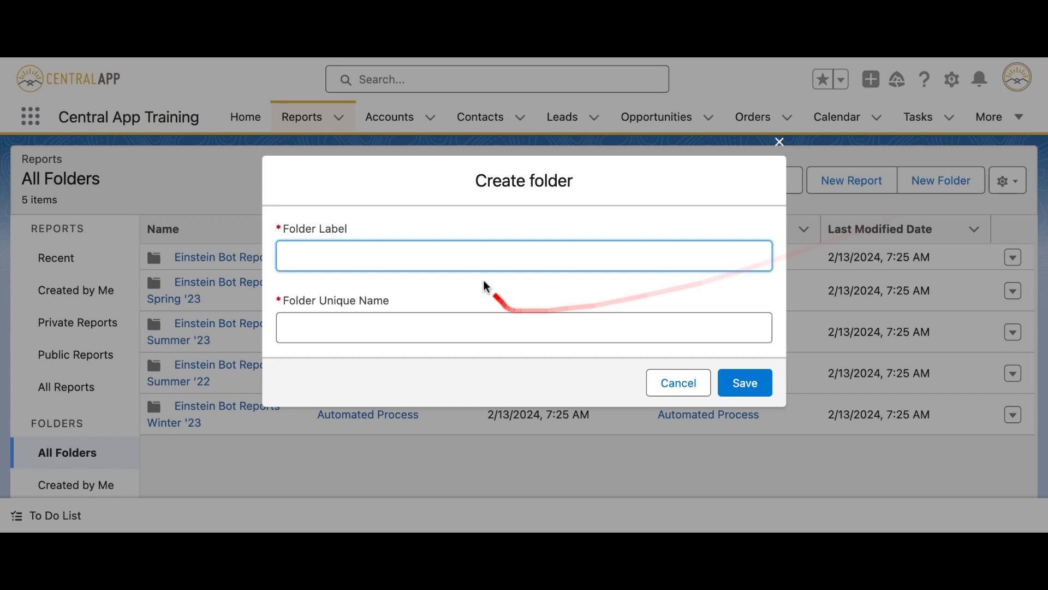
left_click(456, 248)
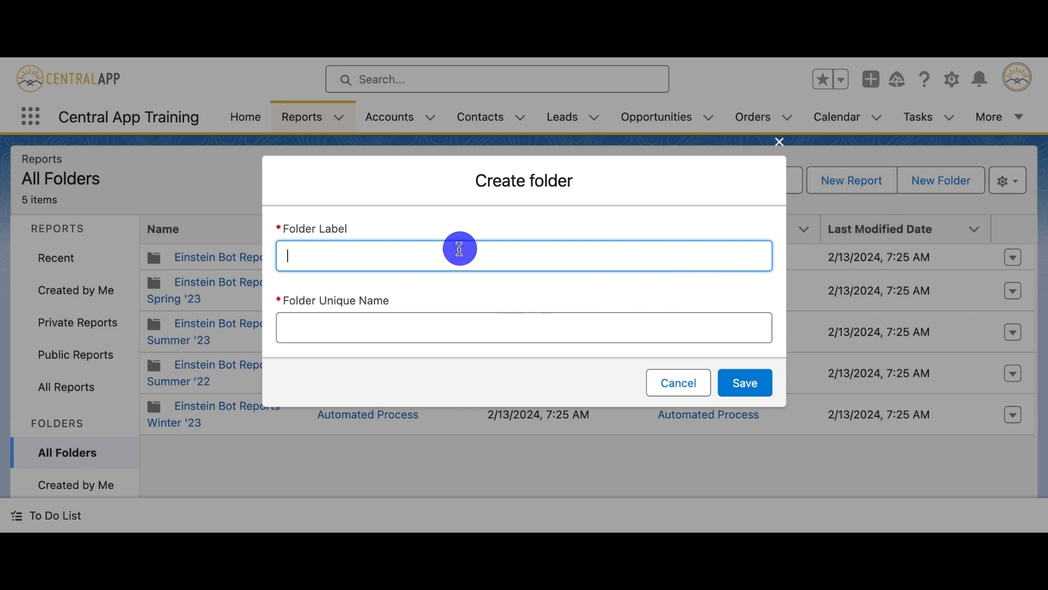
type("Test Fo")
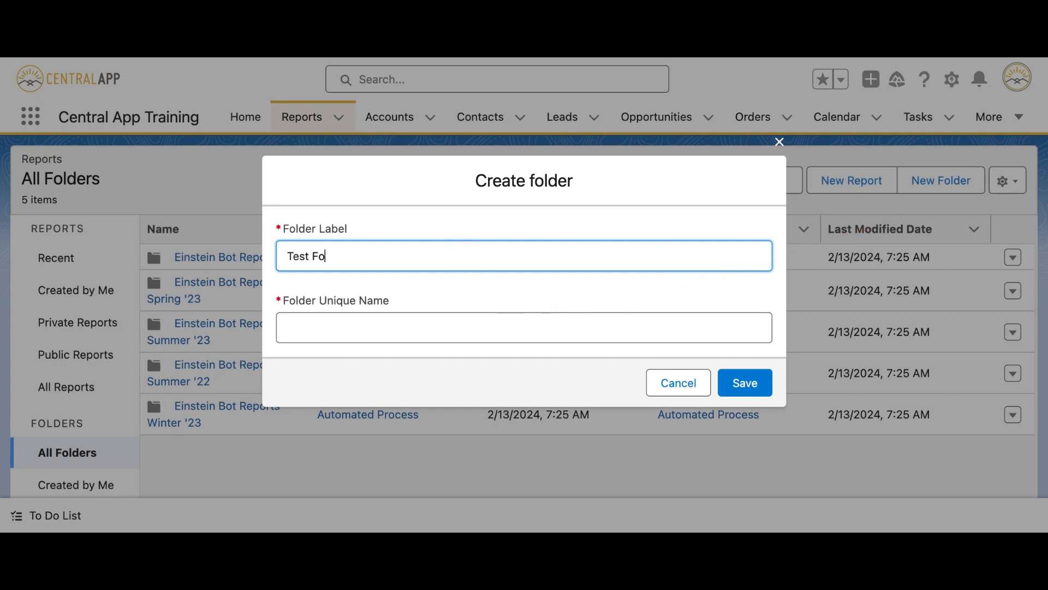
type("lder")
left_click(475, 328)
left_click_drag(294, 338, 331, 308)
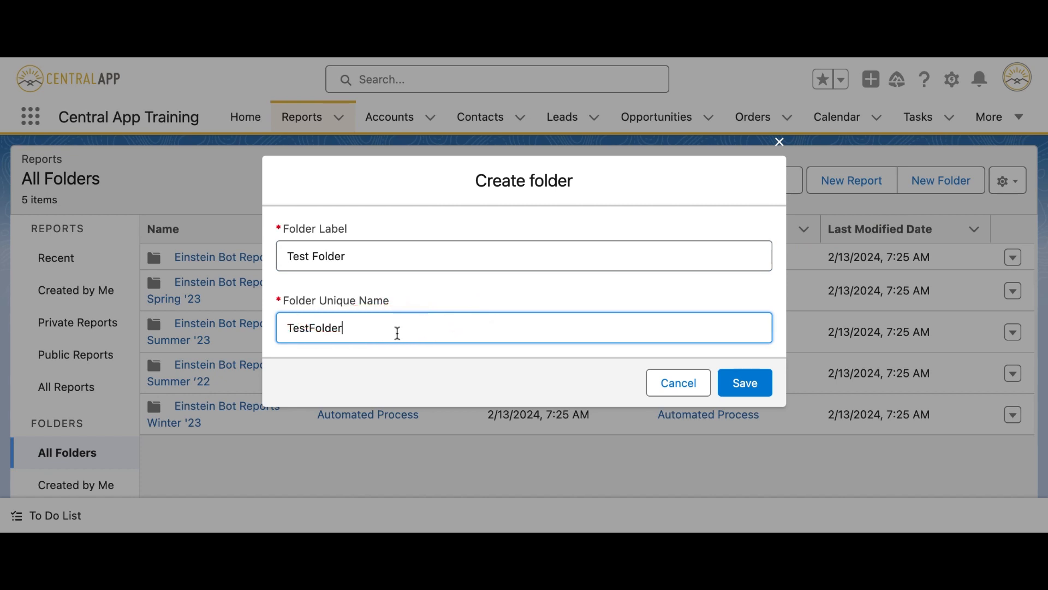
left_click(733, 394)
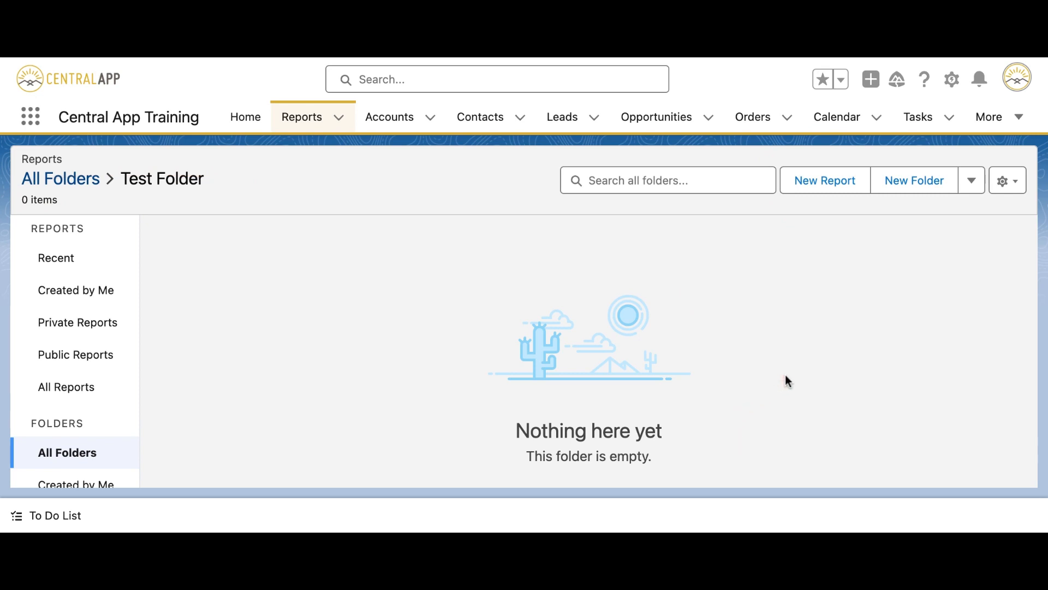
Open the sharing settings for Test Folder from its actions menu.
left_click(975, 188)
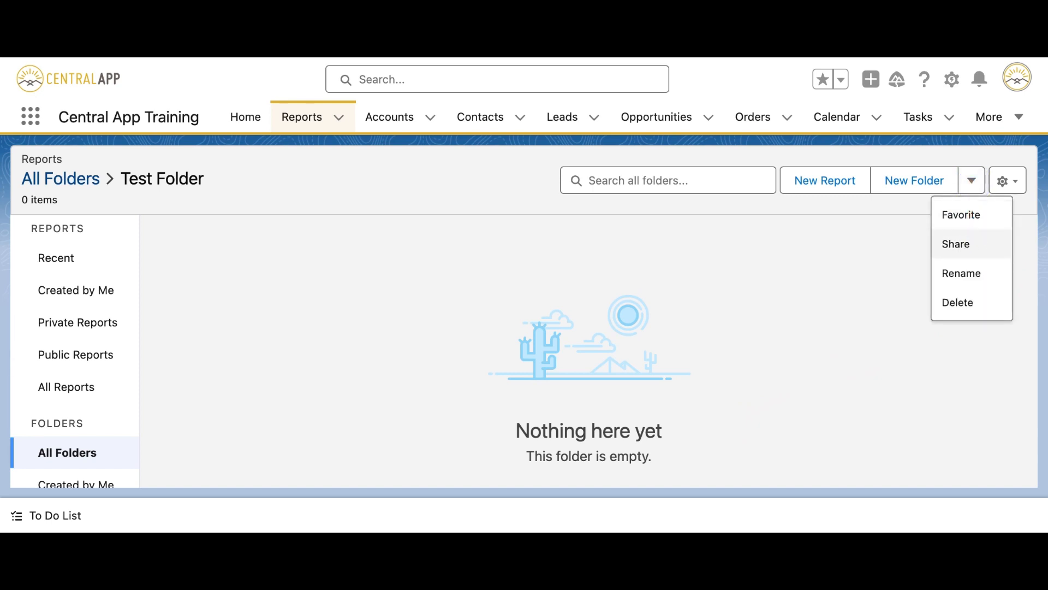
left_click(969, 243)
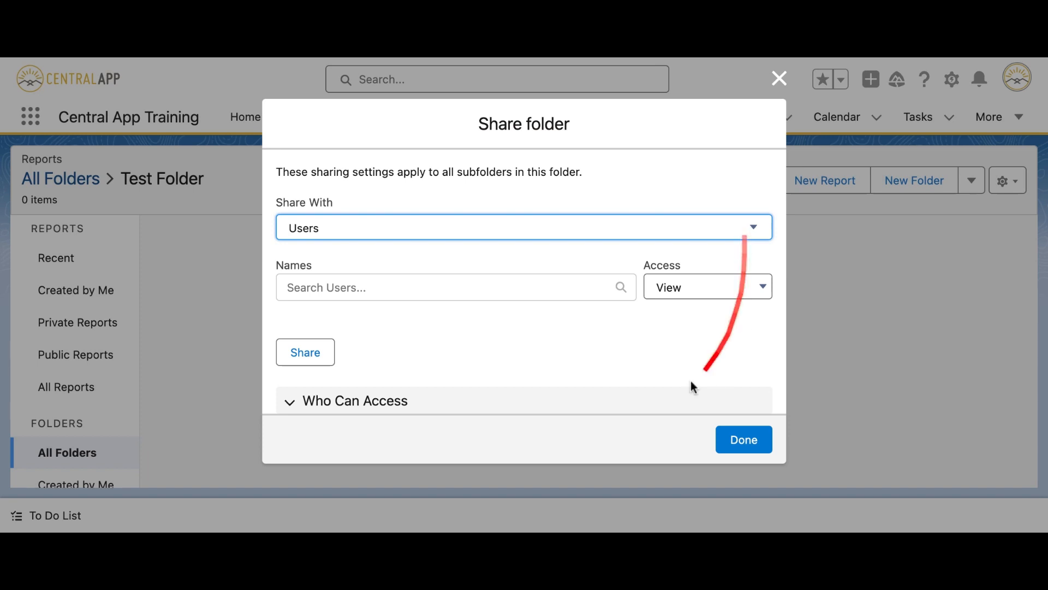
scroll(657, 374, "down", 2)
scroll(658, 375, "down", 2)
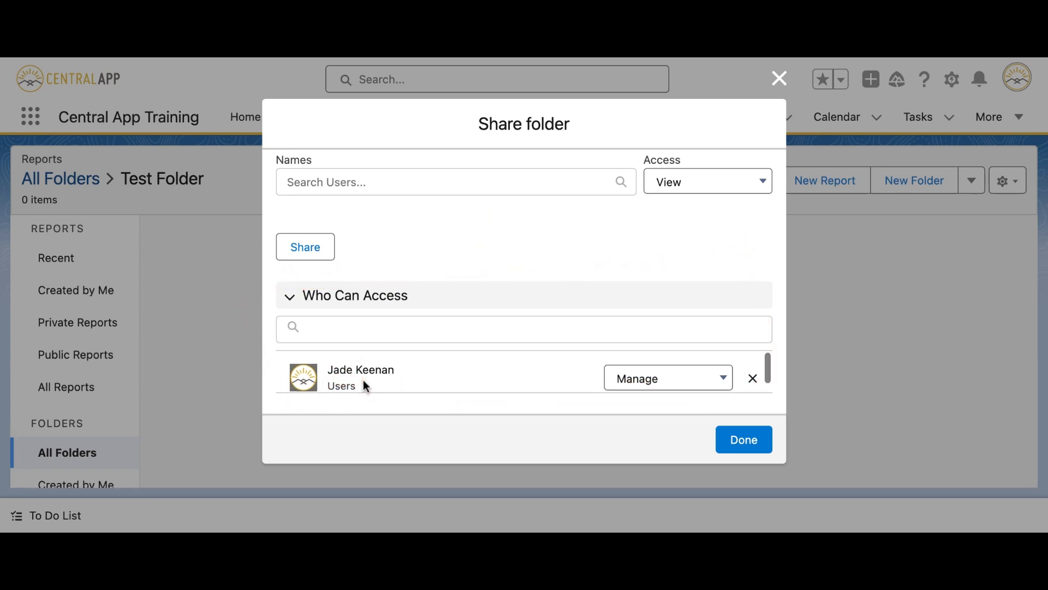
scroll(398, 293, "up", 3)
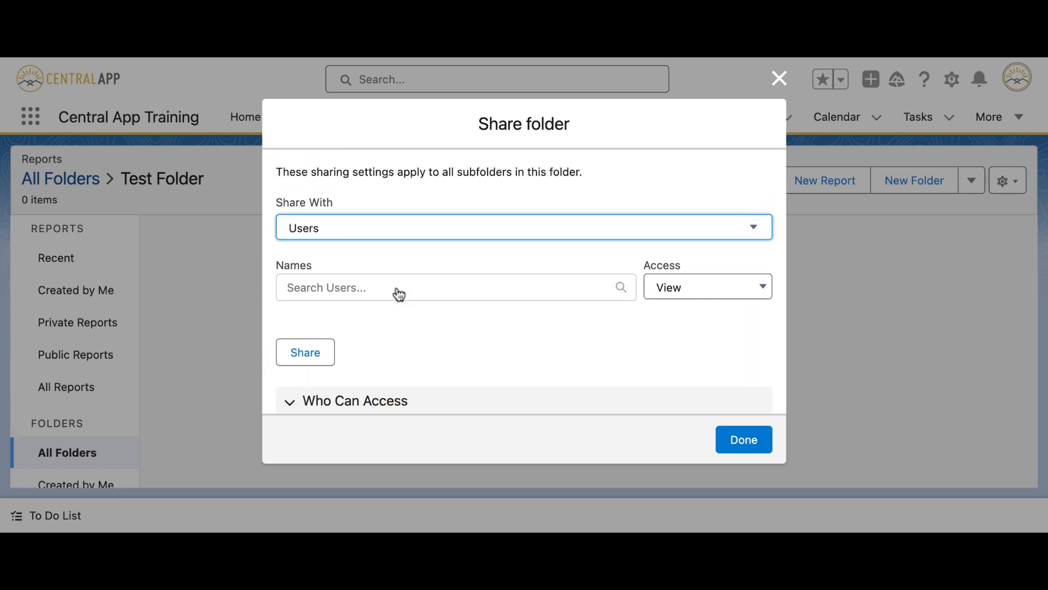
Keep Users as recipient type, dismiss the user suggestions, and close sharing unchanged.
left_click(305, 232)
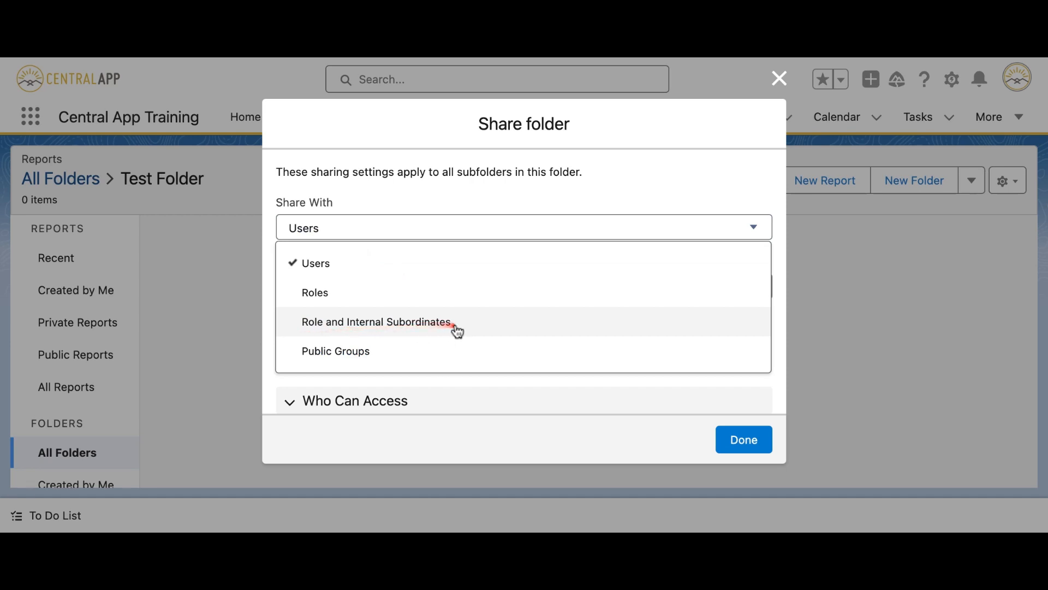
left_click(717, 189)
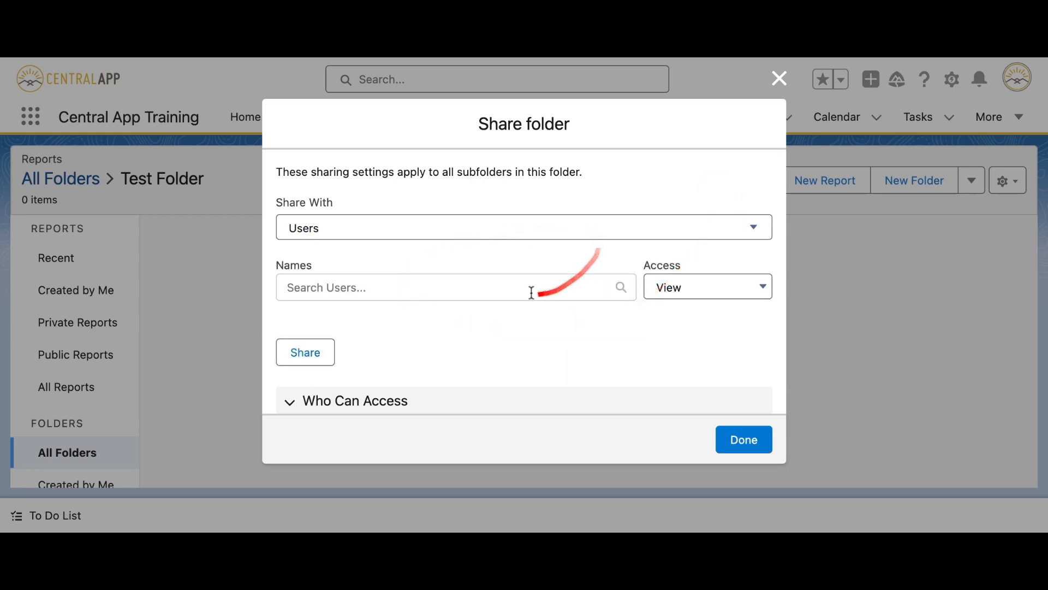
left_click(416, 287)
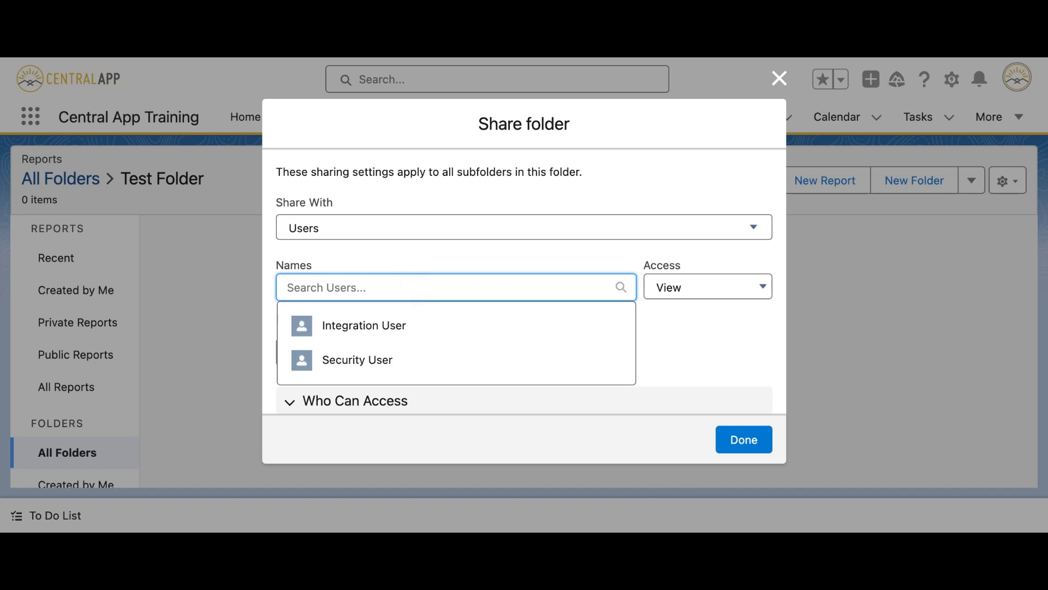
scroll(714, 386, "down", 2)
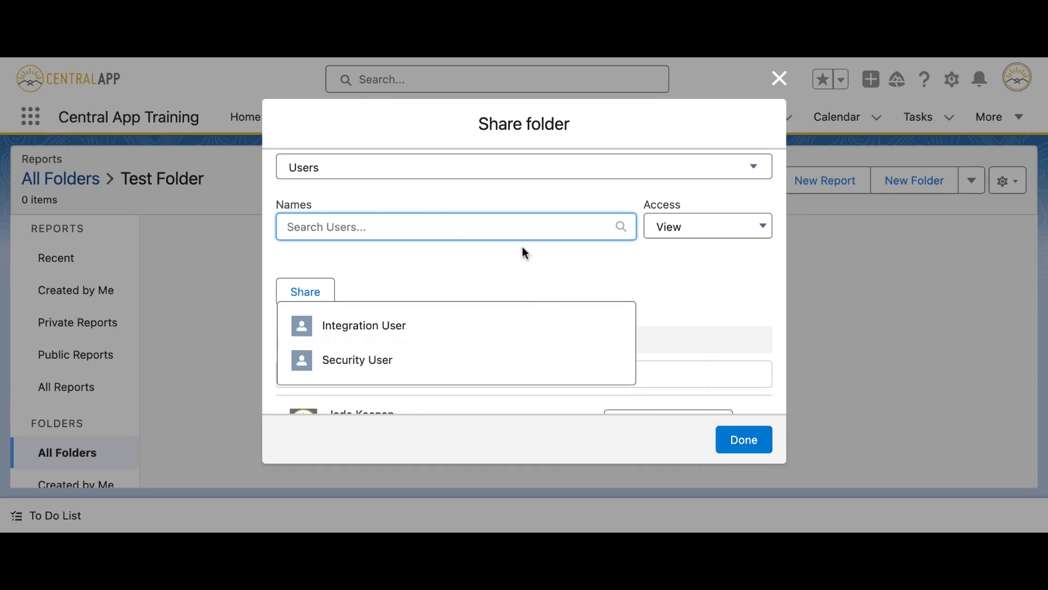
scroll(521, 247, "down", 2)
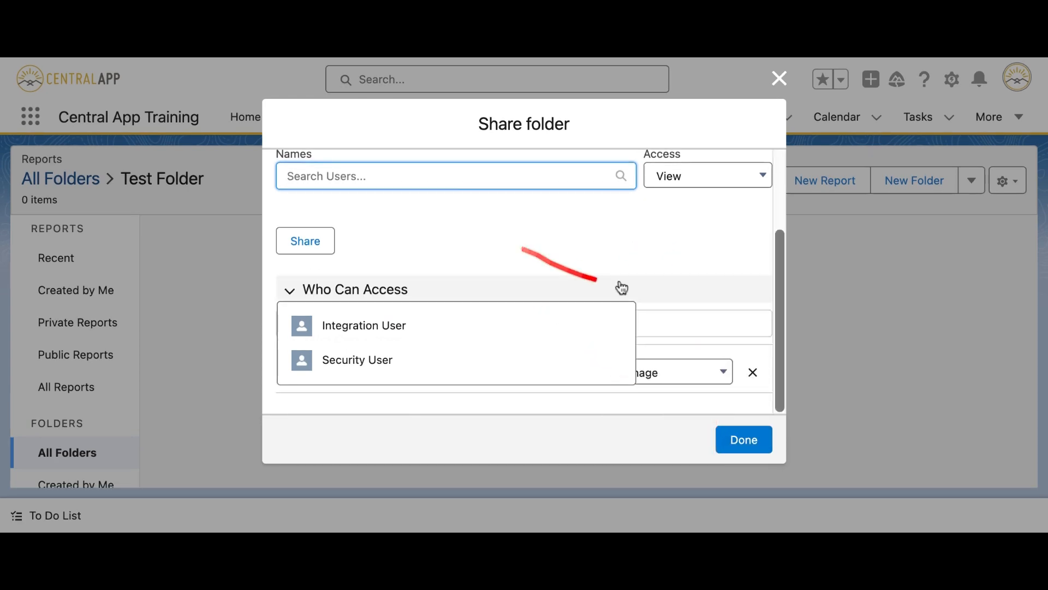
left_click(653, 237)
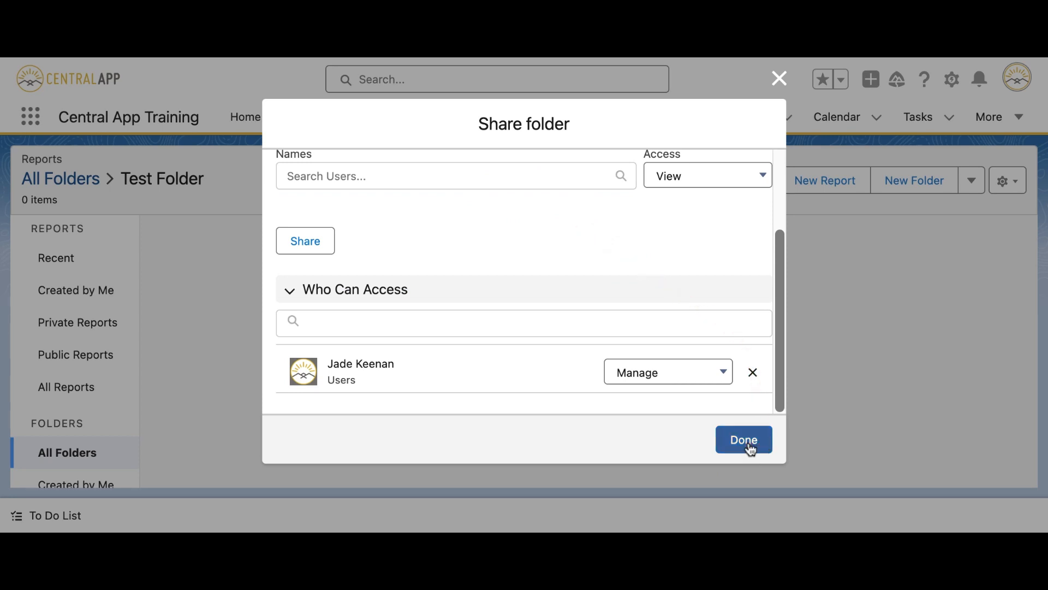
scroll(647, 293, "up", 3)
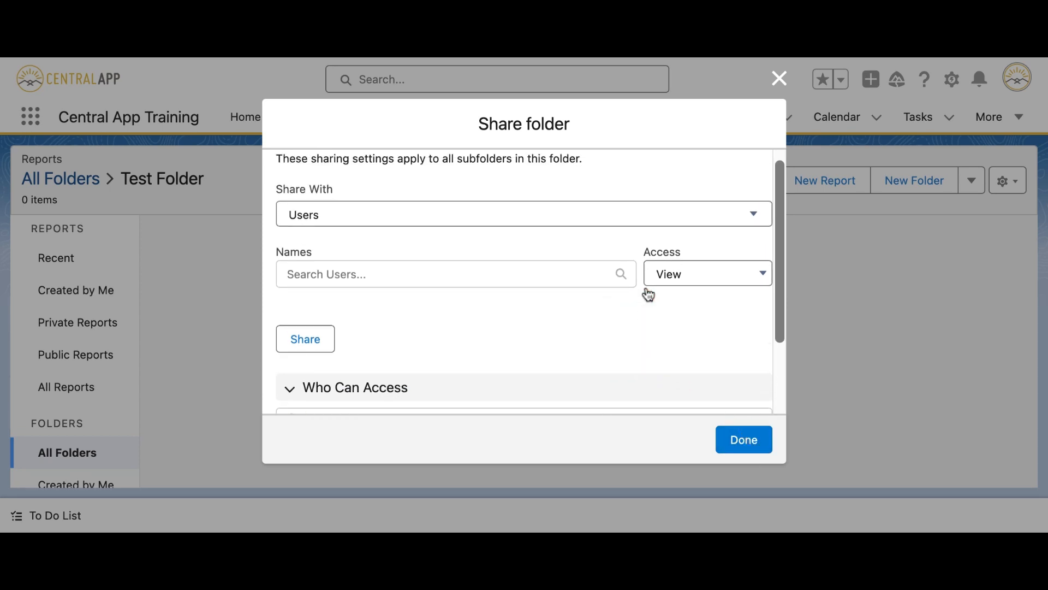
left_click(749, 440)
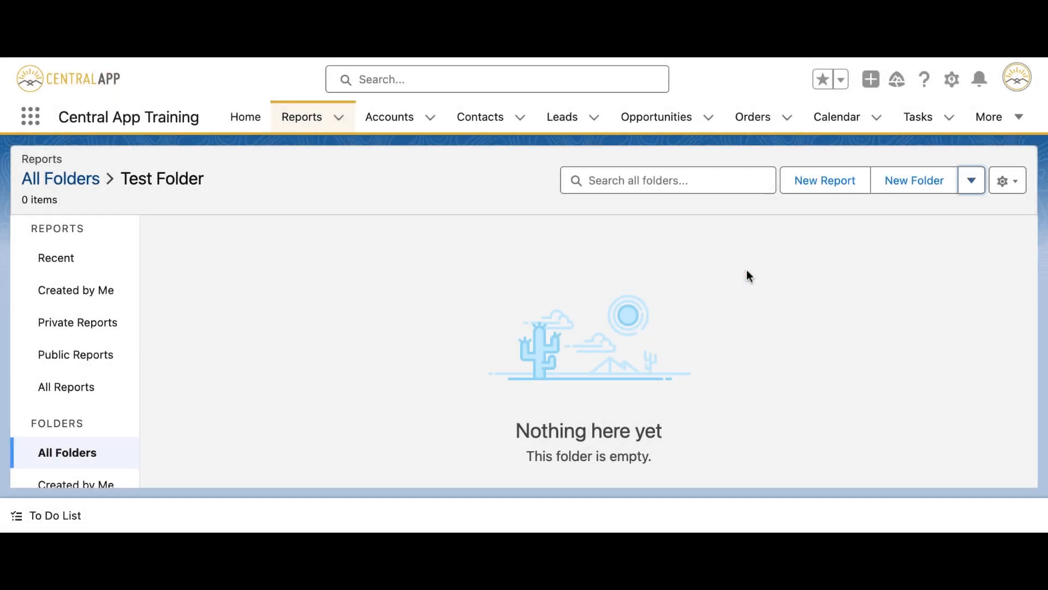
Start a new report from the Test Folder page.
left_click(841, 184)
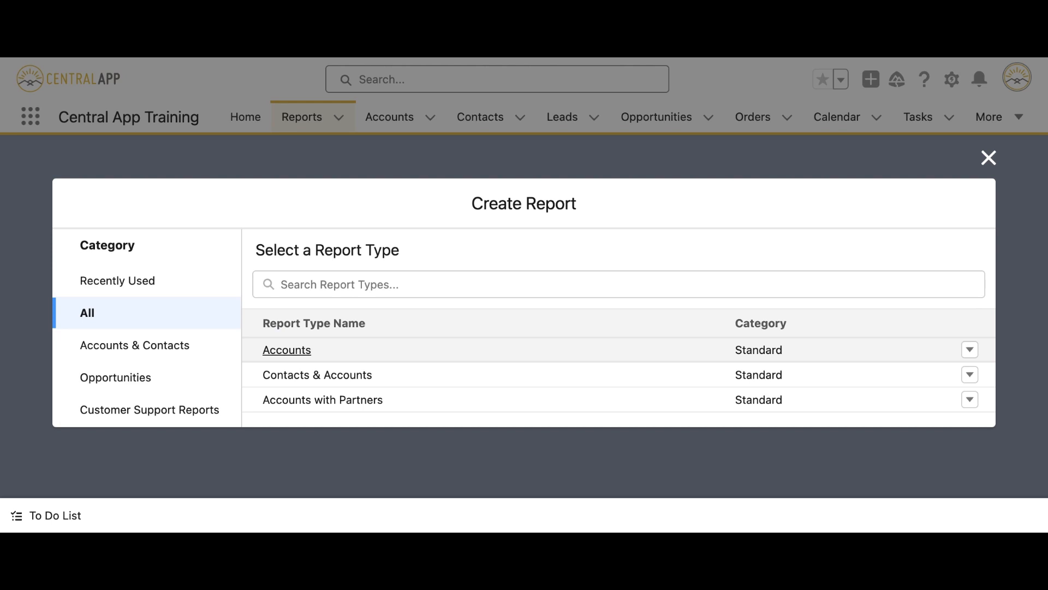
Search report types for 'opp' and start a report on Opportunities.
left_click(576, 279)
type("o")
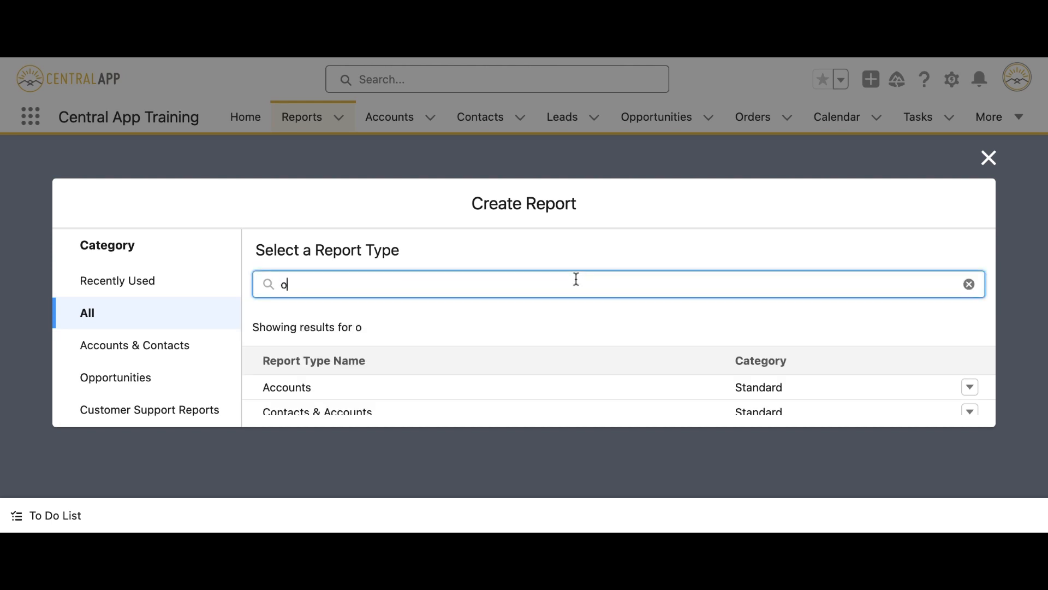
type("pp")
scroll(563, 332, "down", 2)
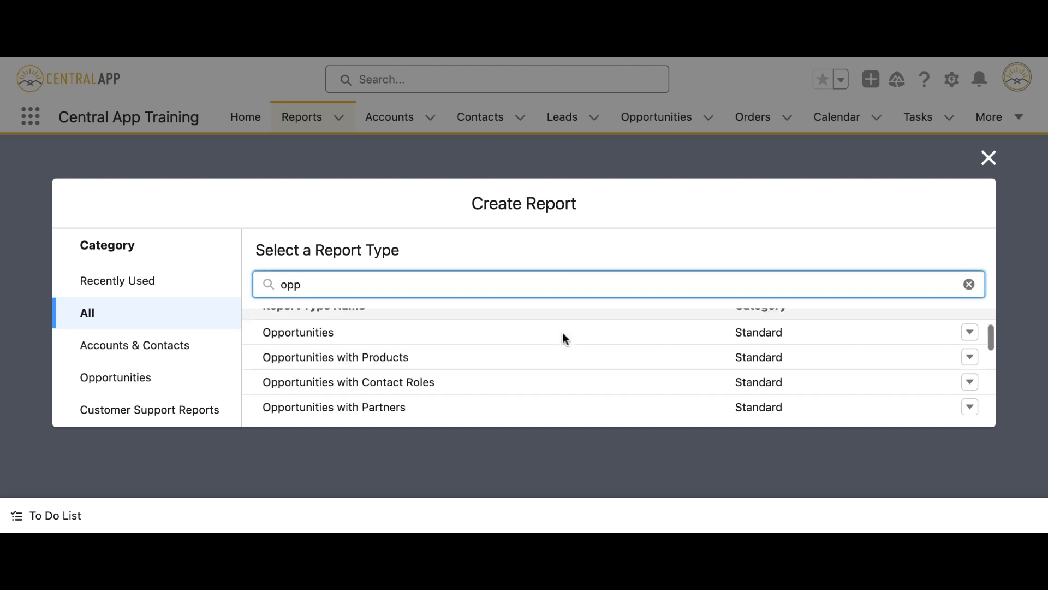
scroll(571, 333, "up", 2)
scroll(571, 333, "down", 1)
scroll(577, 337, "down", 3)
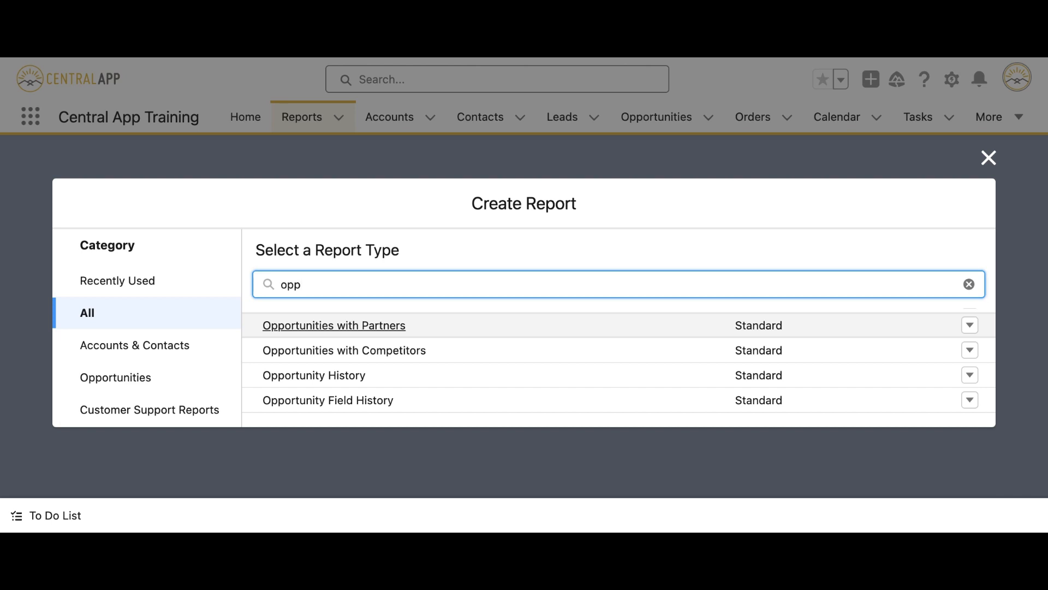
scroll(494, 382, "up", 5)
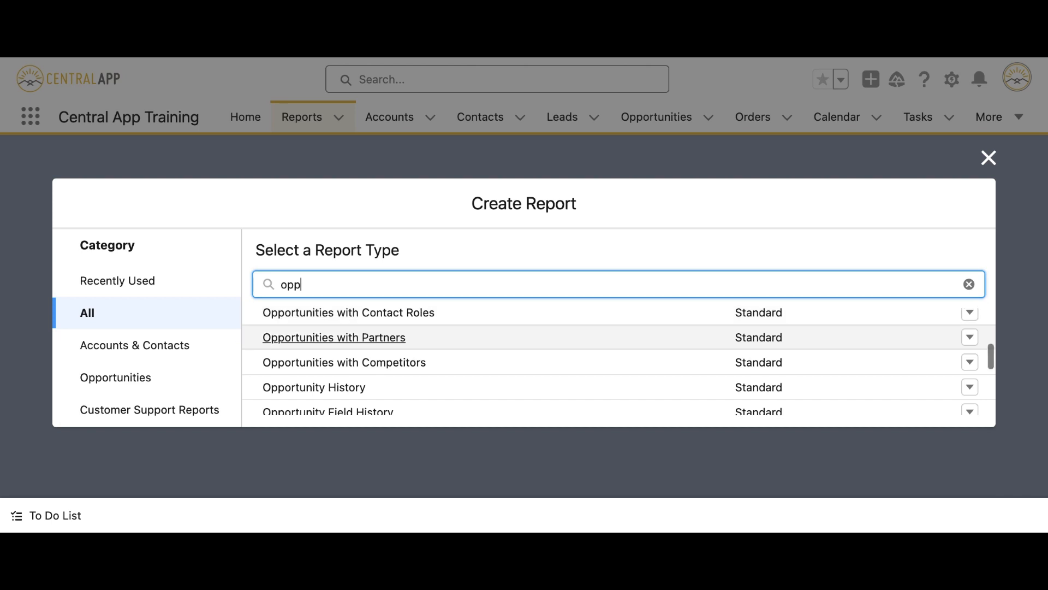
left_click(494, 391)
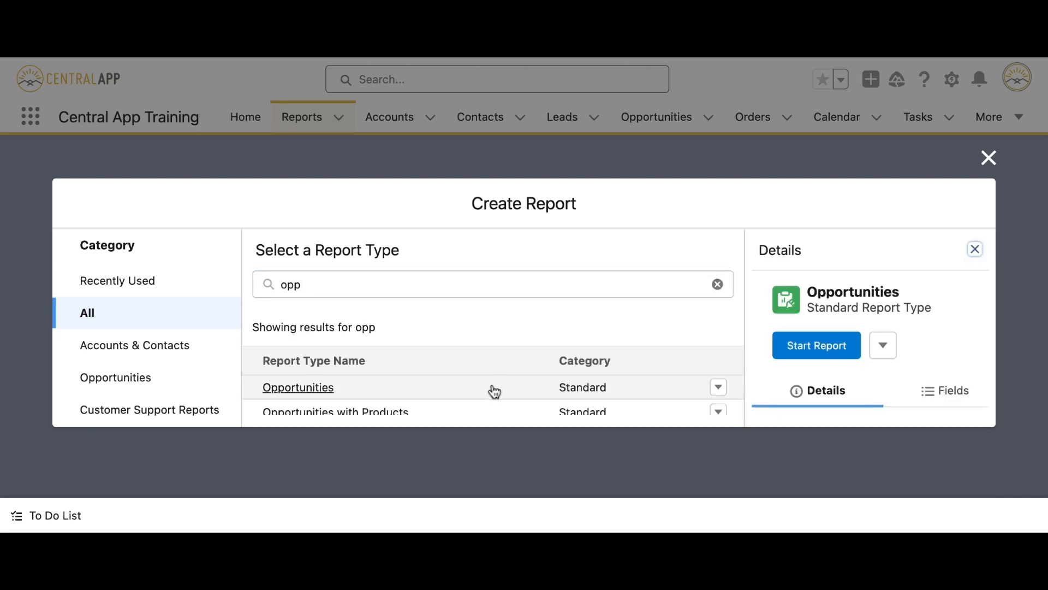
left_click(817, 346)
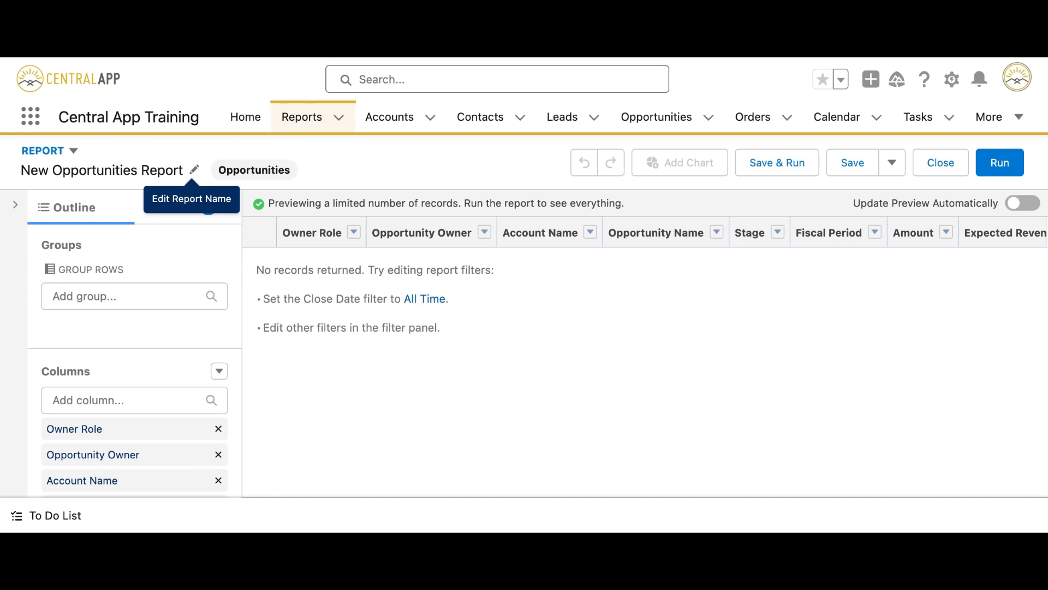
Rename the New Opportunities Report to 'Test Report'.
left_click(193, 169)
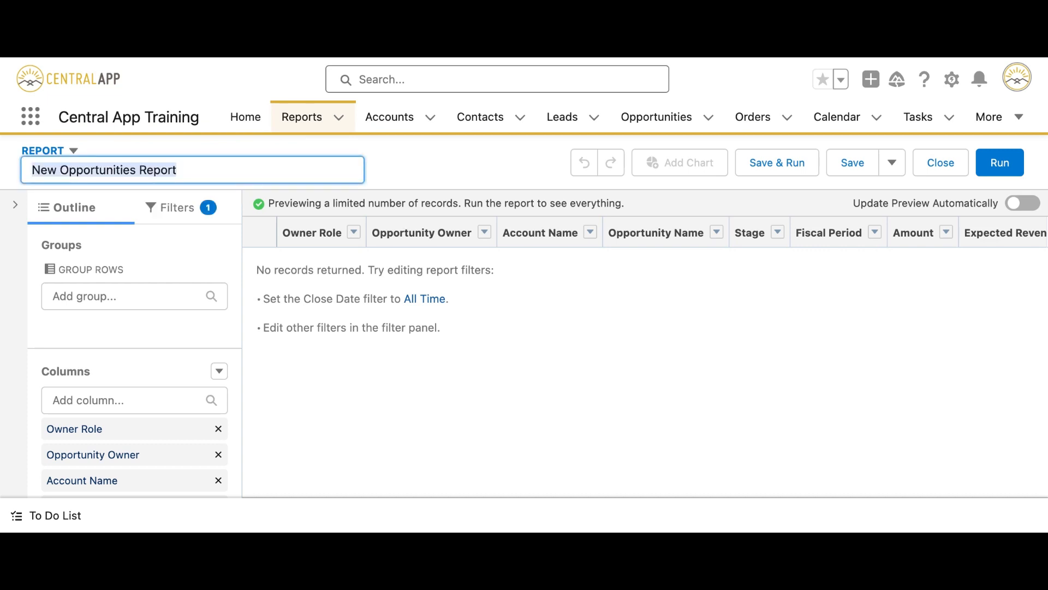
key("BackSpace")
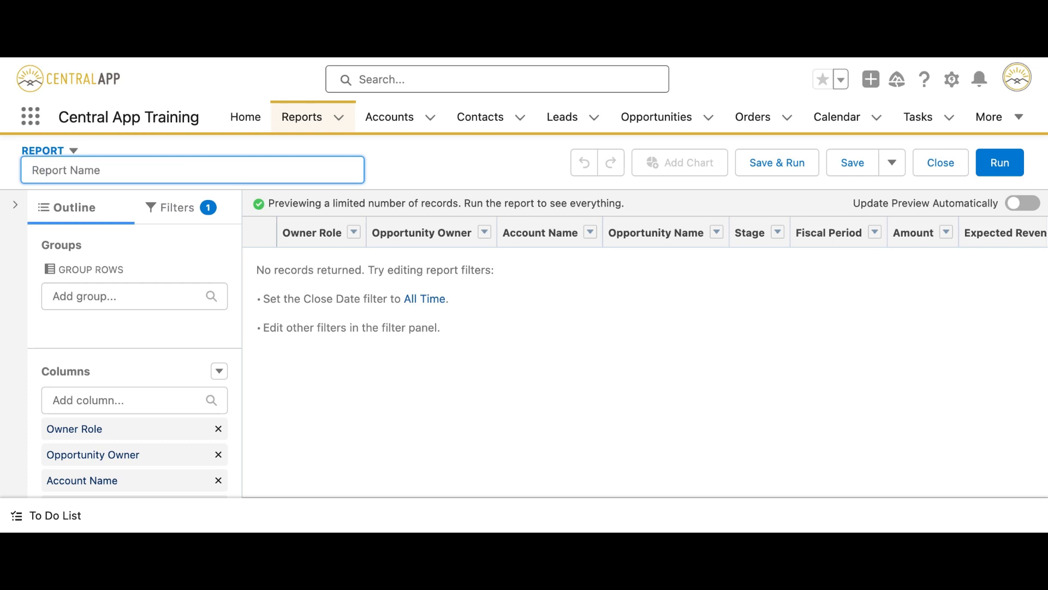
type("Test Report")
left_click(450, 160)
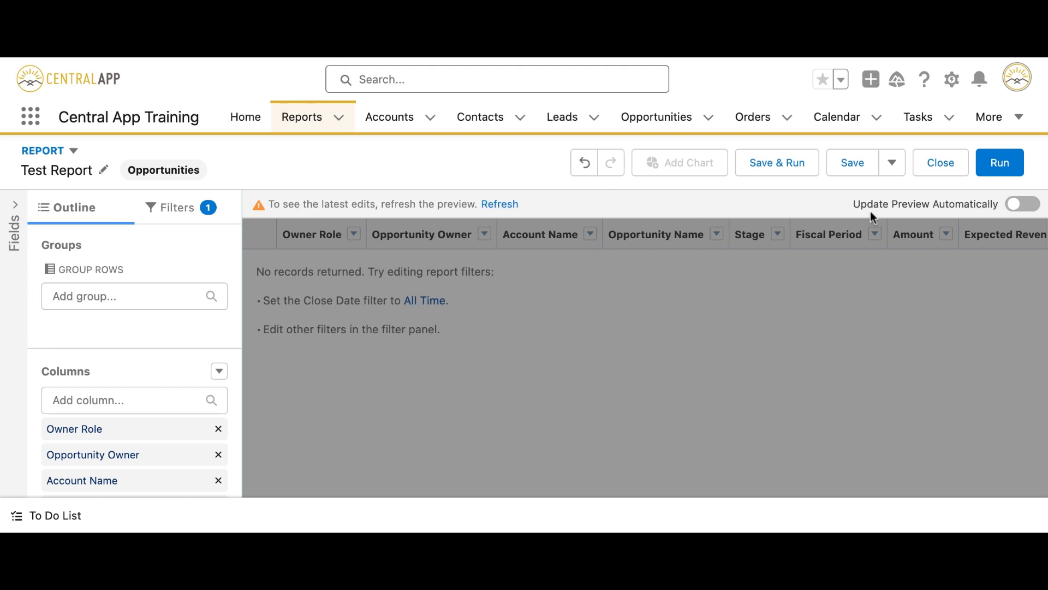
Turn on Update Preview Automatically and open the Save dropdown options.
left_click(1021, 206)
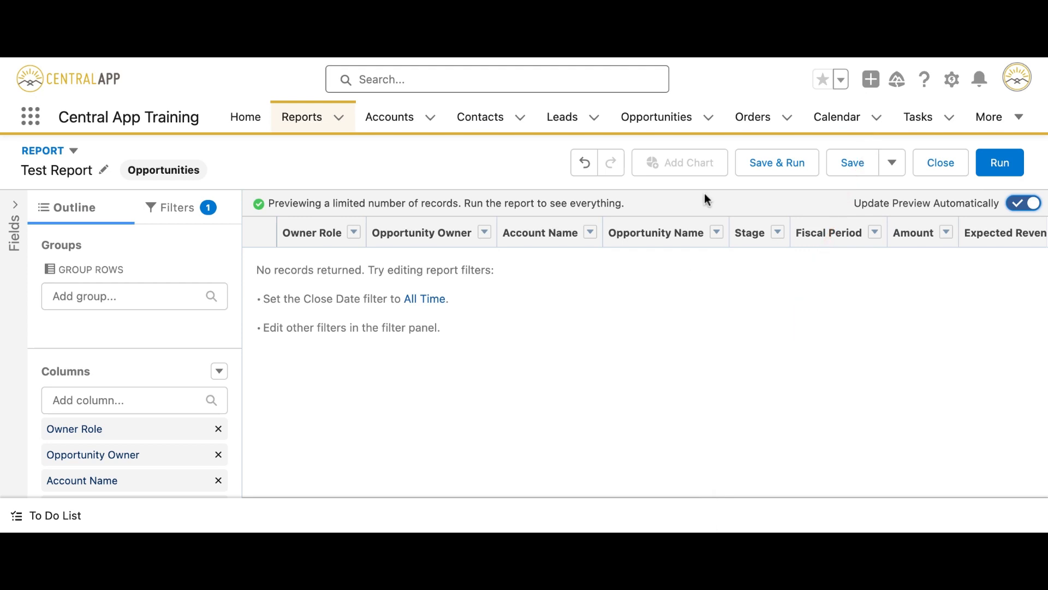
left_click(892, 172)
left_click(892, 172)
left_click(892, 173)
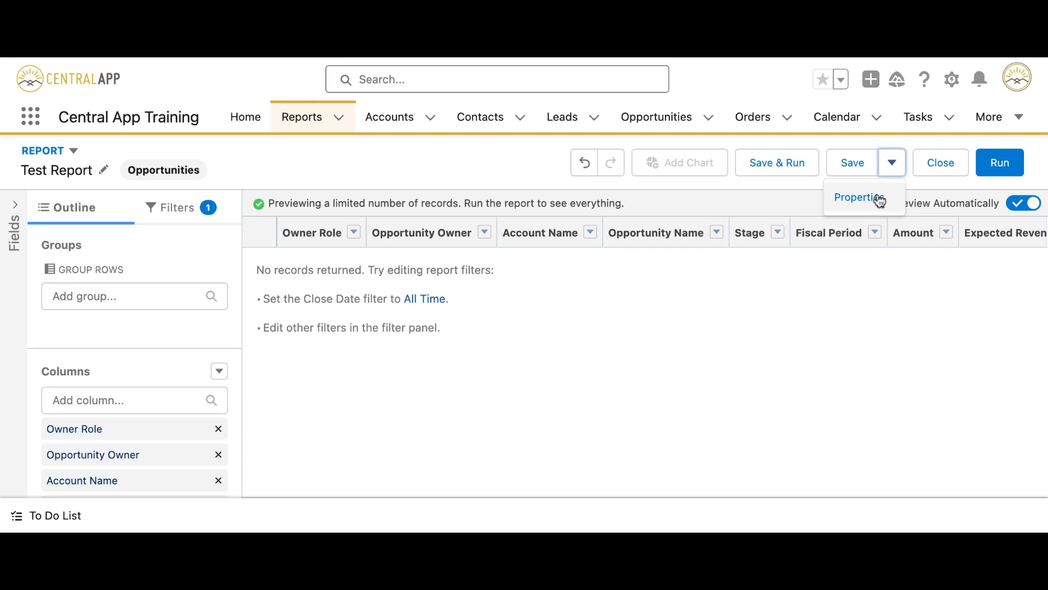
Save Test Report with unique name Test_Report_Q2l in the Private Reports folder.
left_click(860, 197)
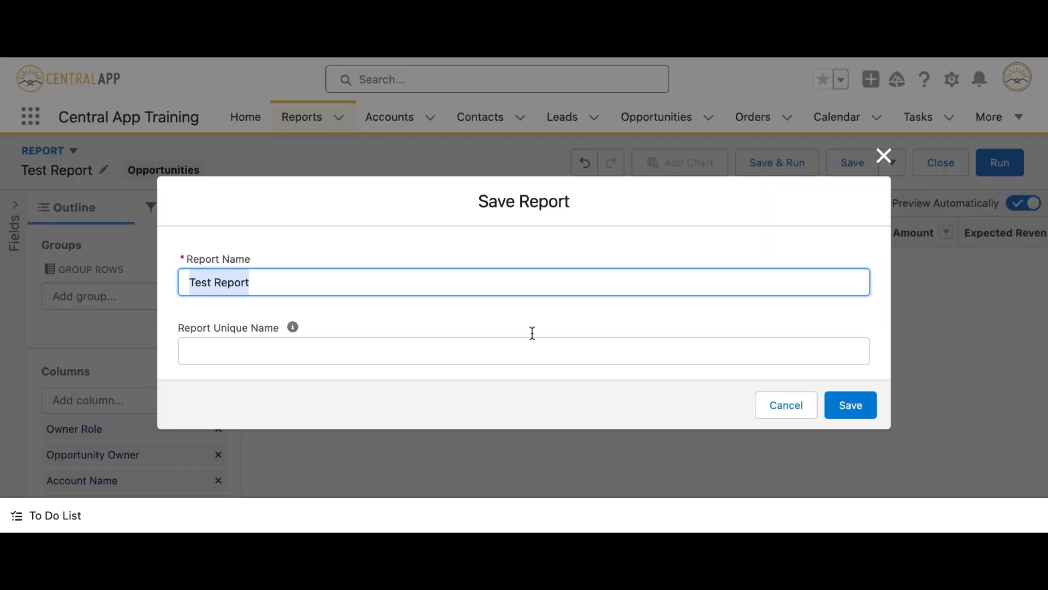
scroll(527, 328, "down", 3)
scroll(525, 322, "up", 1)
scroll(525, 323, "down", 2)
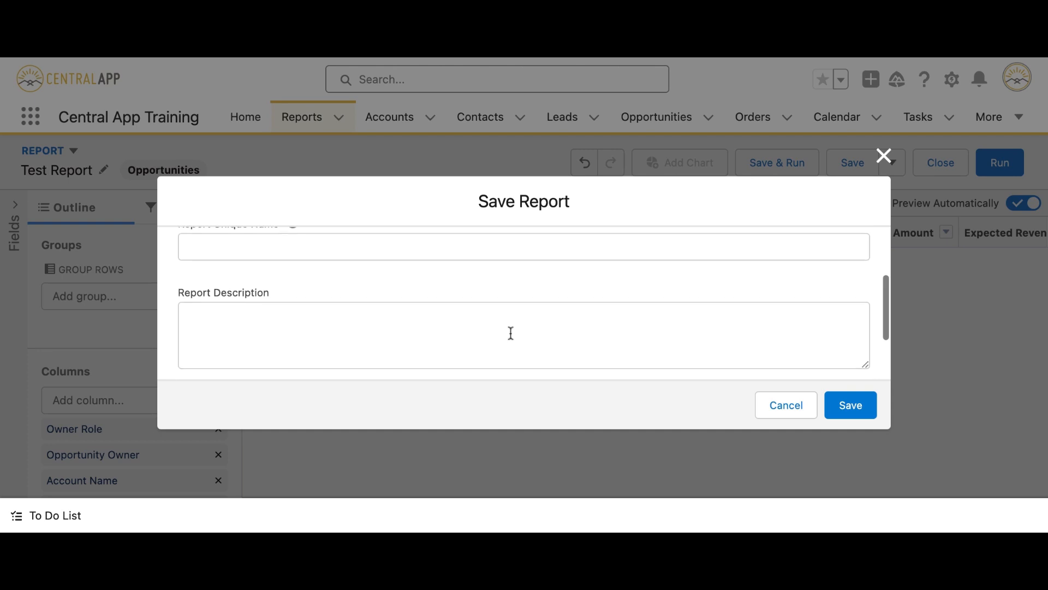
scroll(476, 333, "down", 2)
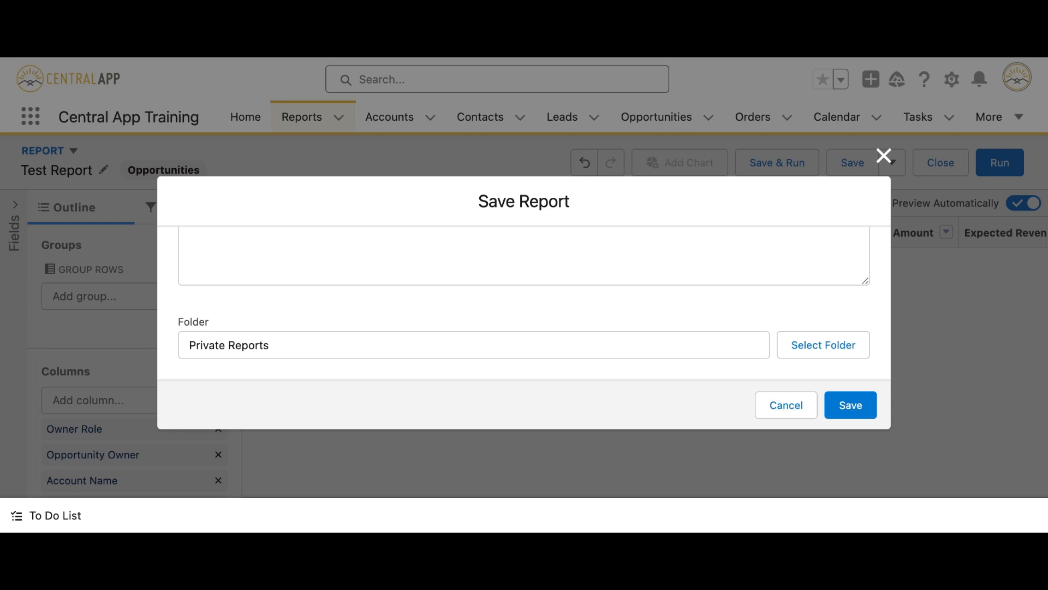
scroll(463, 276, "up", 5)
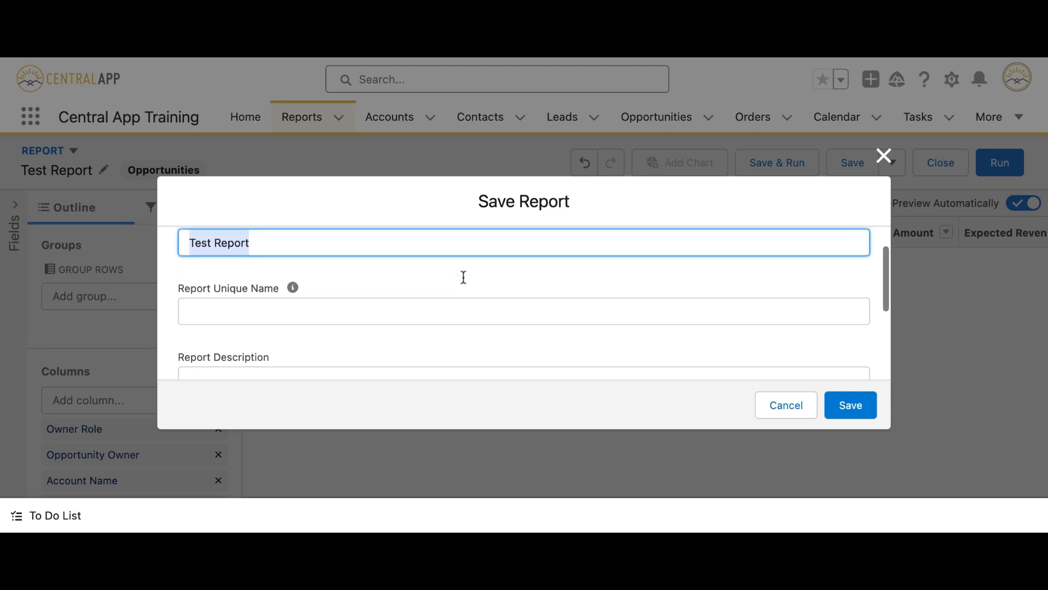
scroll(463, 277, "down", 1)
left_click(351, 290)
scroll(351, 290, "up", 2)
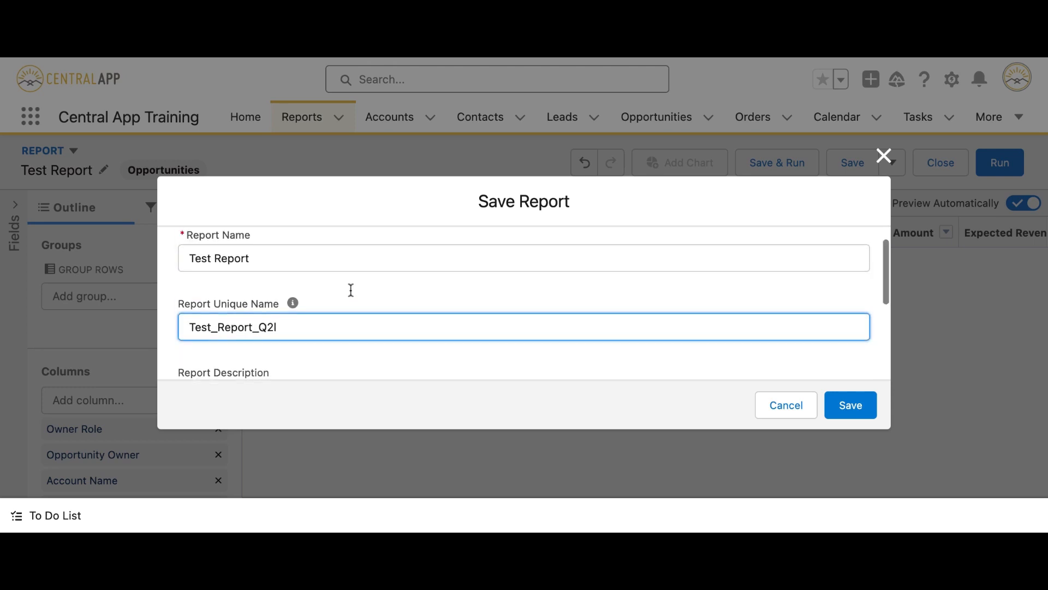
scroll(330, 342, "down", 5)
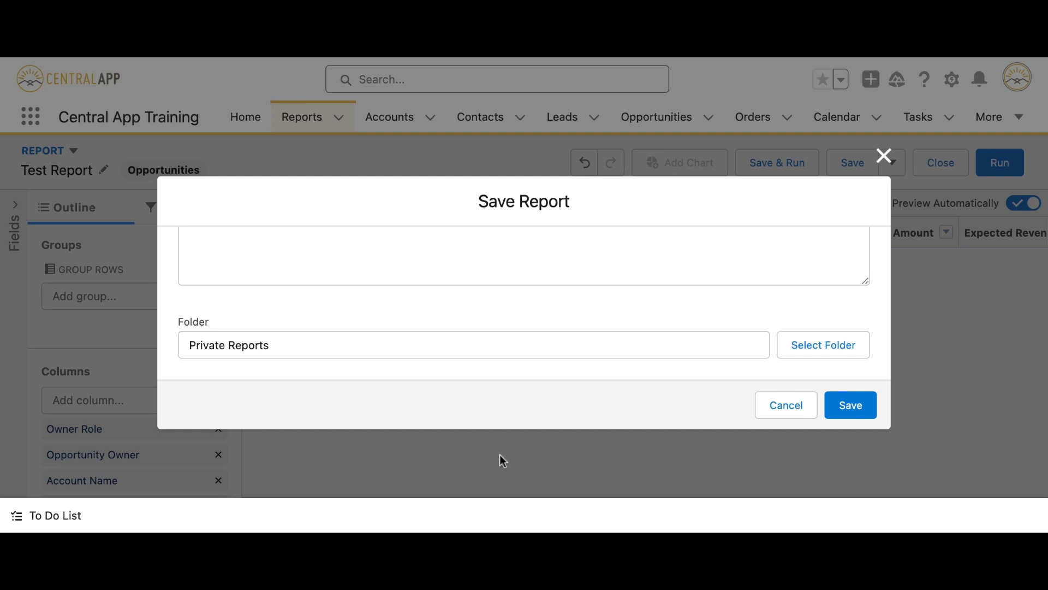
left_click(857, 415)
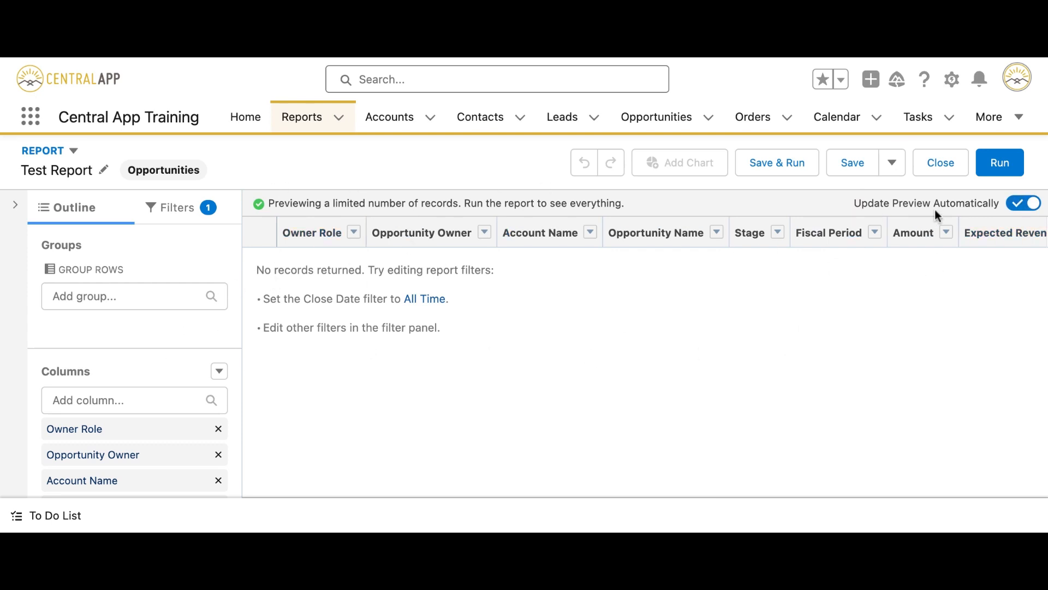
Remove All Columns from Test Report and show its filters for the current fiscal quarter, Apr 1–Jun 30, 2024.
scroll(112, 343, "down", 3)
scroll(124, 410, "up", 3)
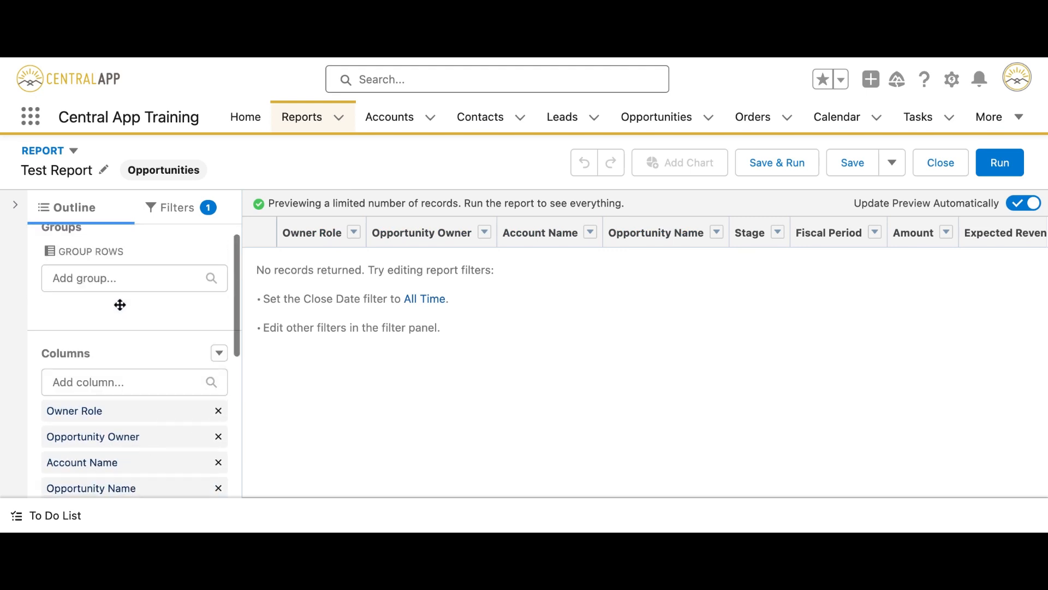
scroll(120, 304, "down", 5)
scroll(120, 305, "up", 6)
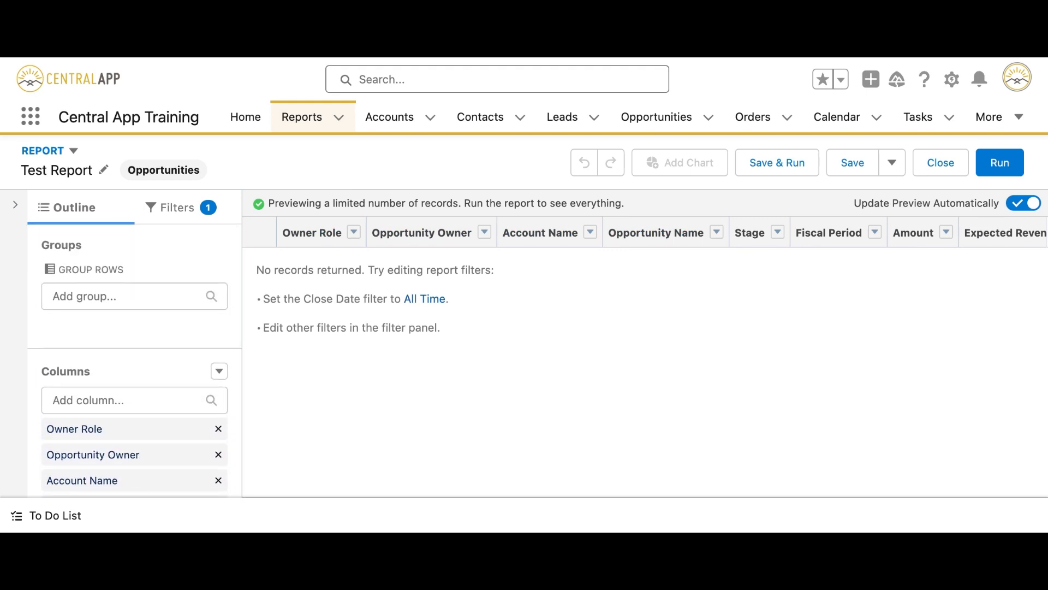
scroll(168, 390, "down", 6)
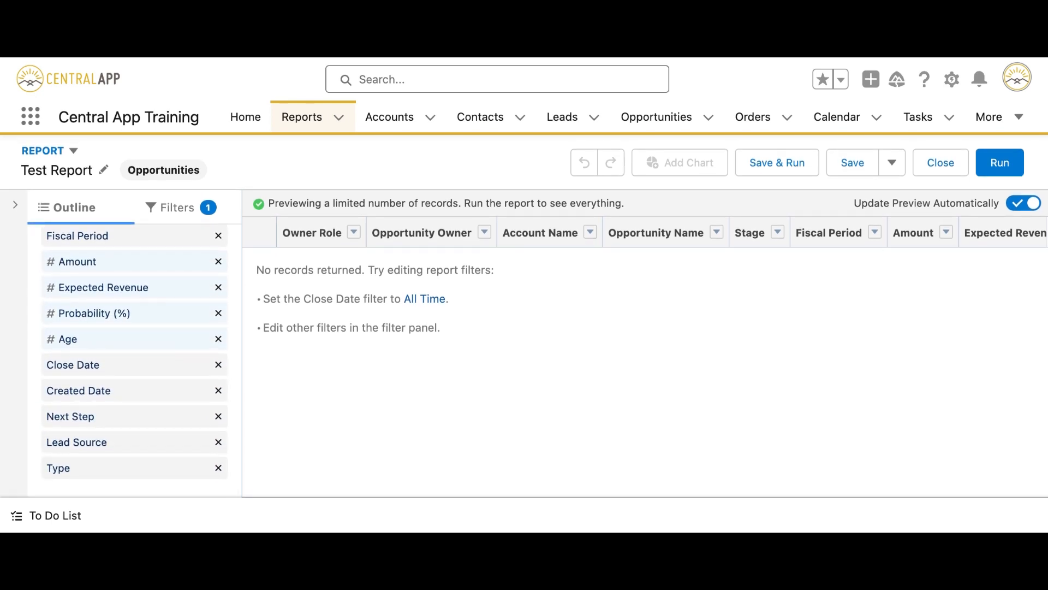
scroll(135, 350, "up", 6)
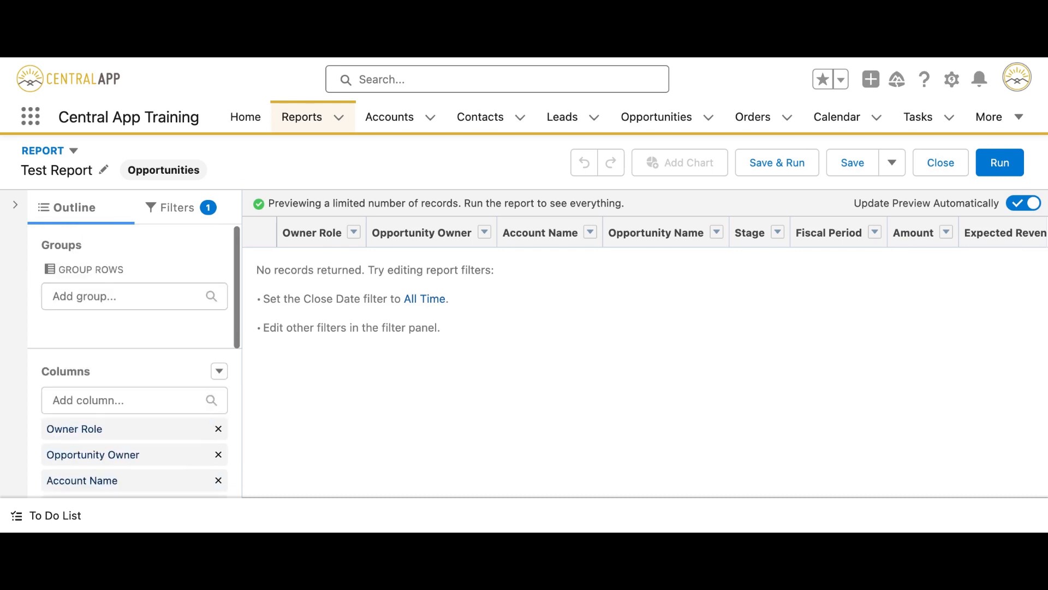
left_click(219, 372)
scroll(207, 405, "down", 2)
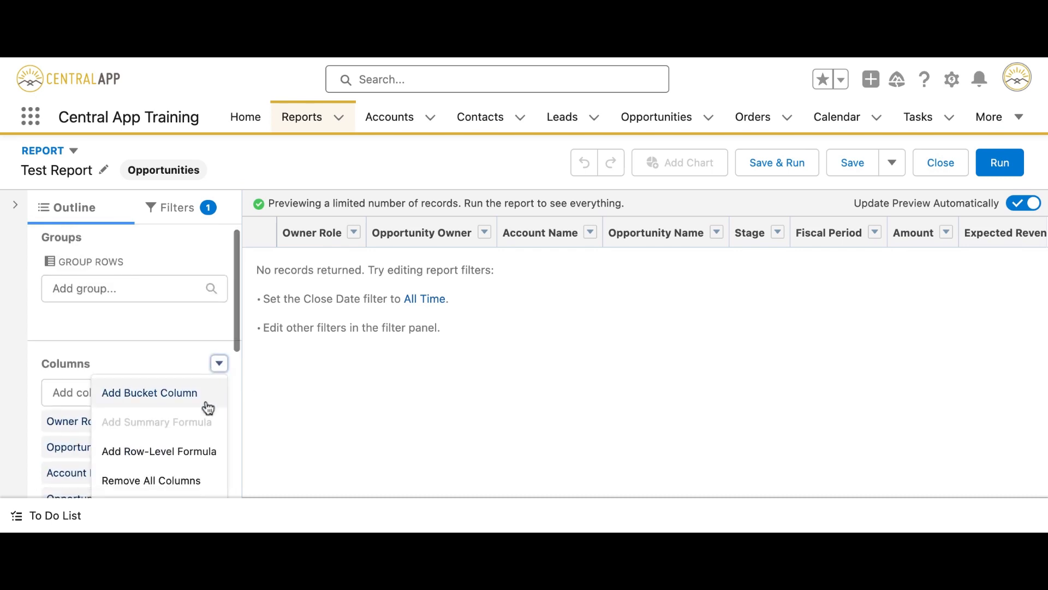
left_click(197, 423)
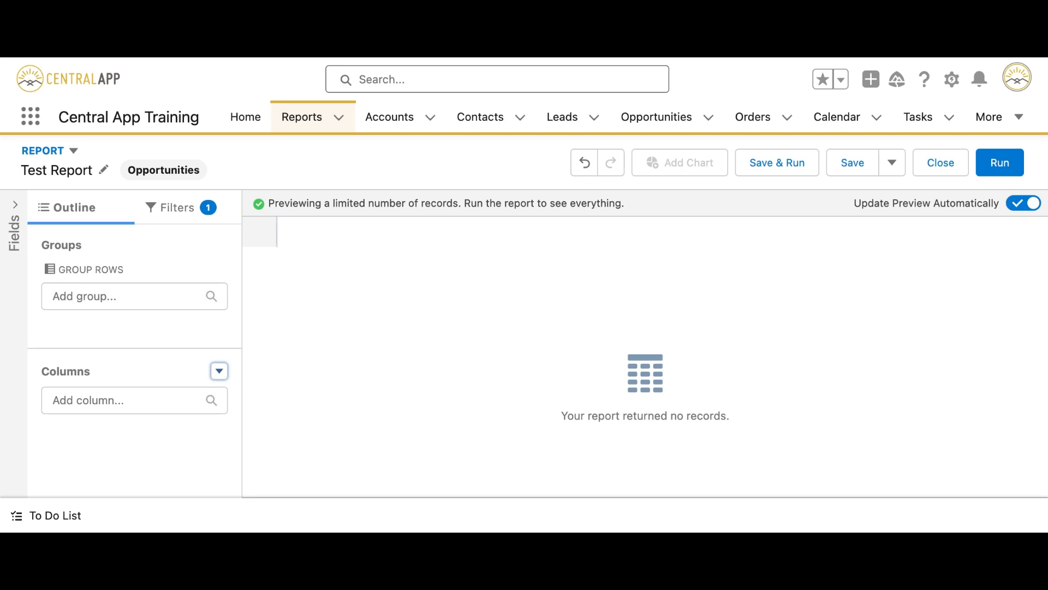
left_click(171, 218)
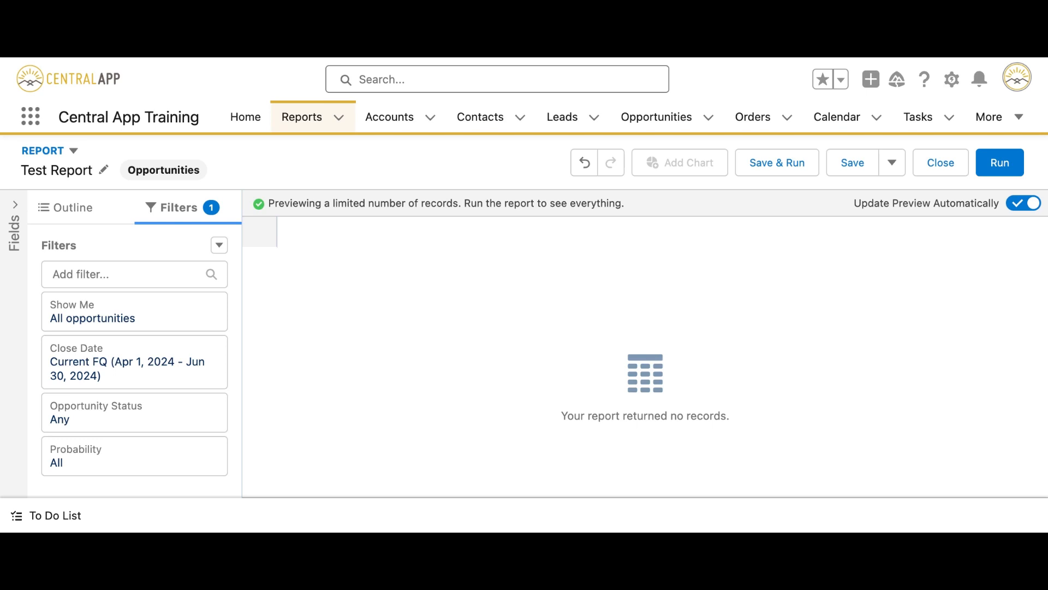
Keep the Show Me filter at All opportunities, then bring up the Close Date filter.
left_click(151, 313)
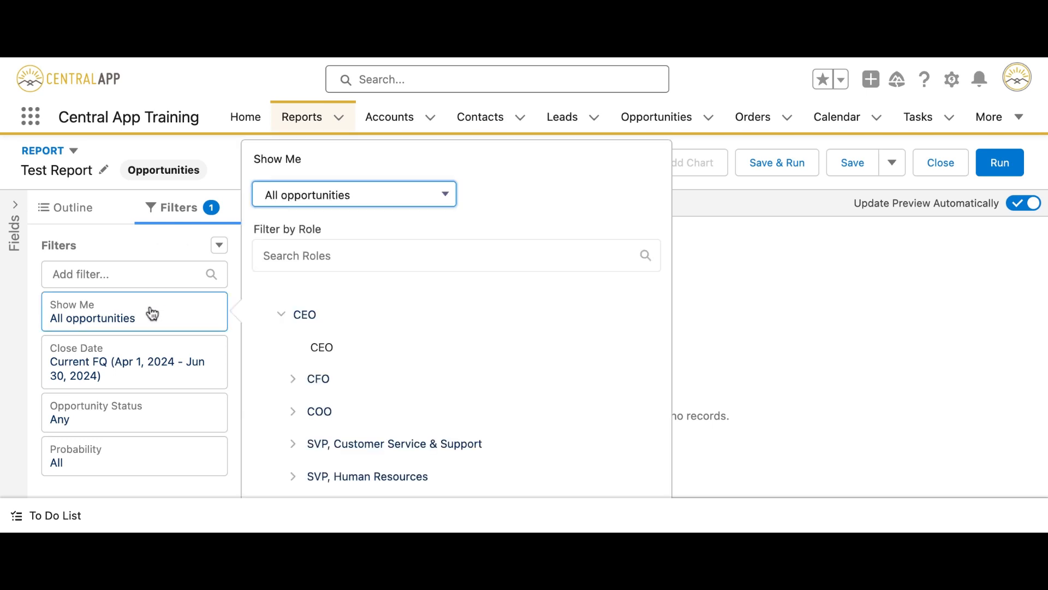
left_click(364, 197)
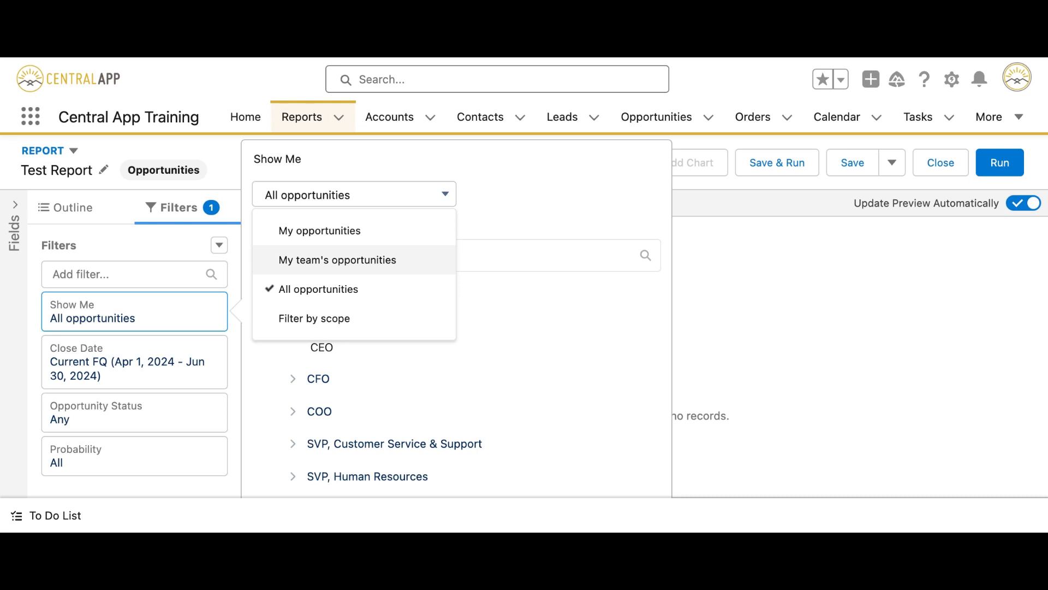
left_click(347, 295)
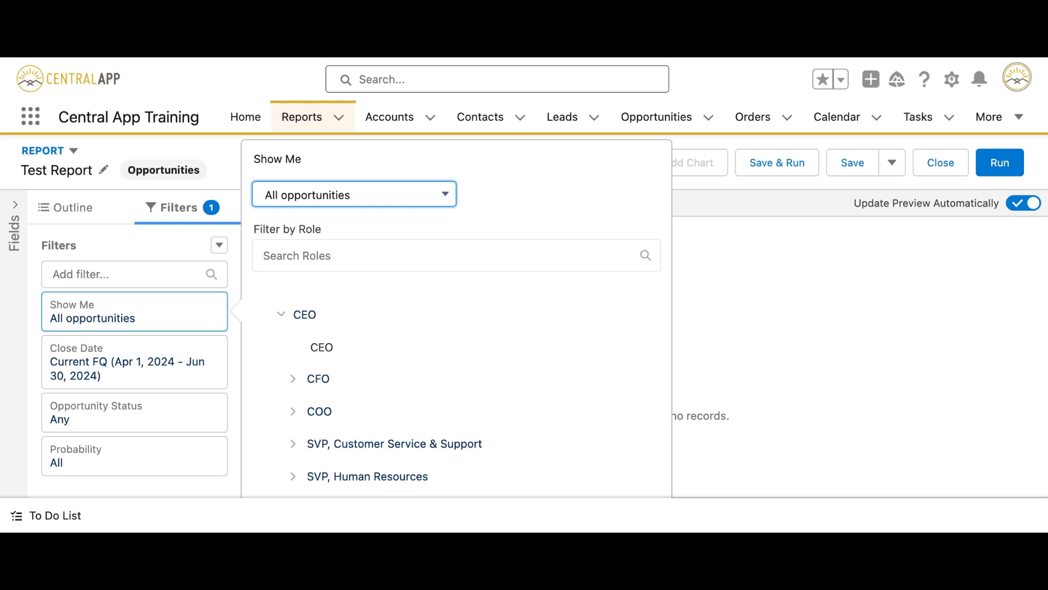
left_click(134, 362)
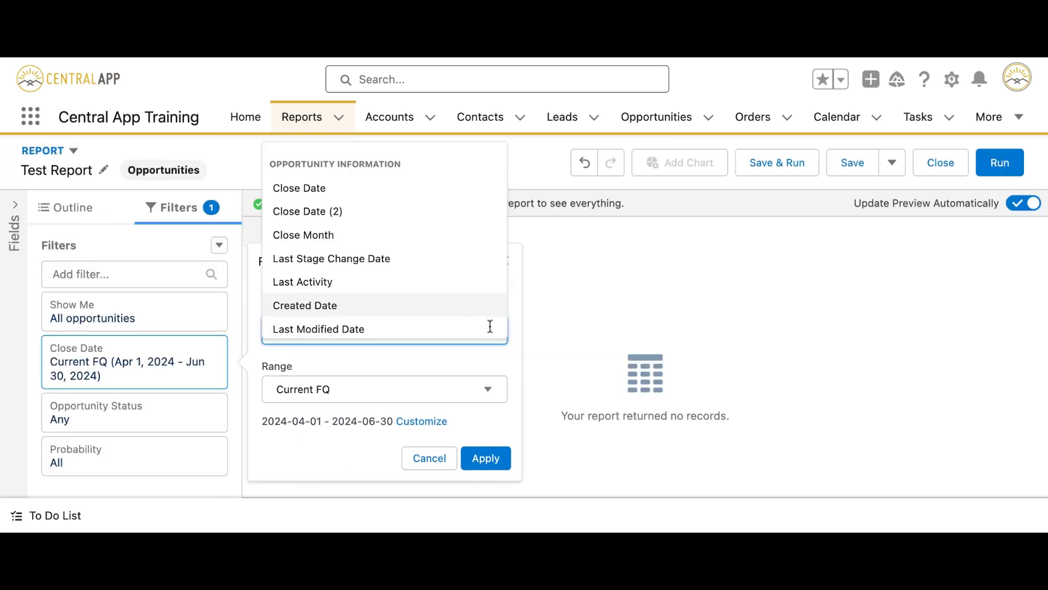
Switch the date filter from Close Date to Created Date with an All Time range.
left_click(491, 326)
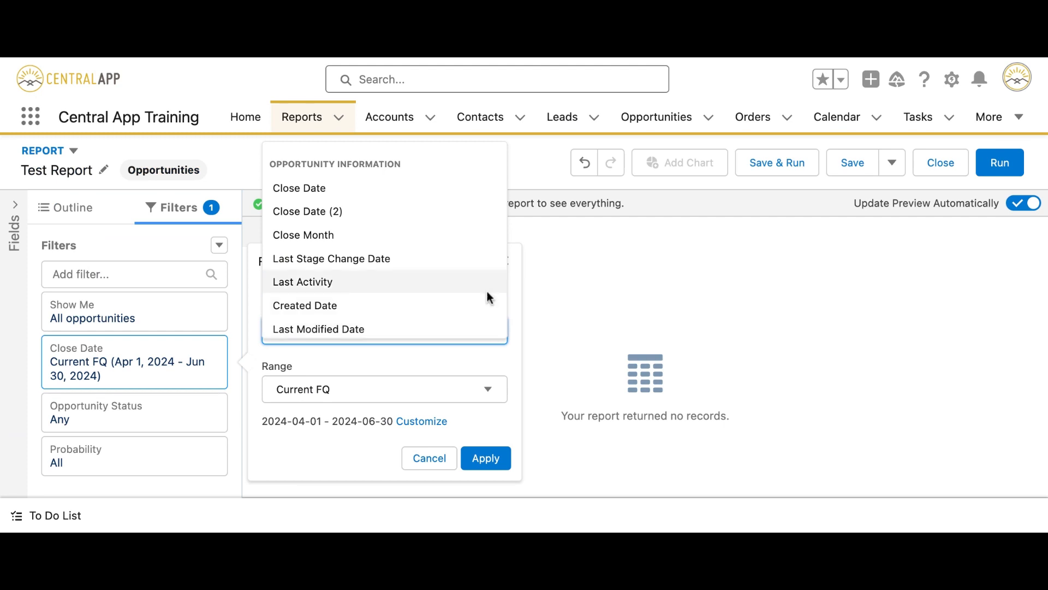
scroll(488, 297, "down", 3)
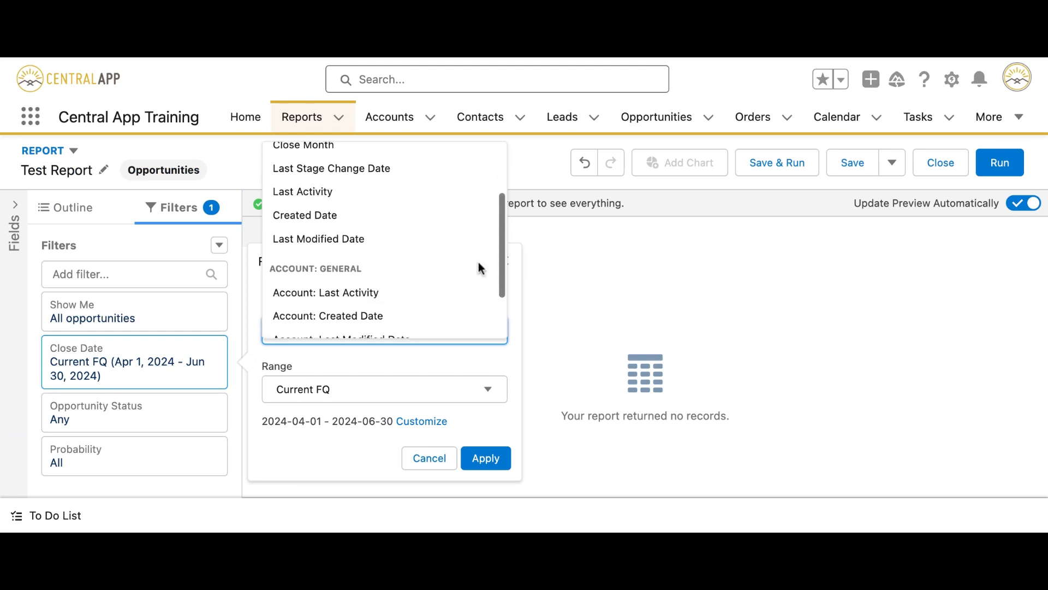
left_click(442, 214)
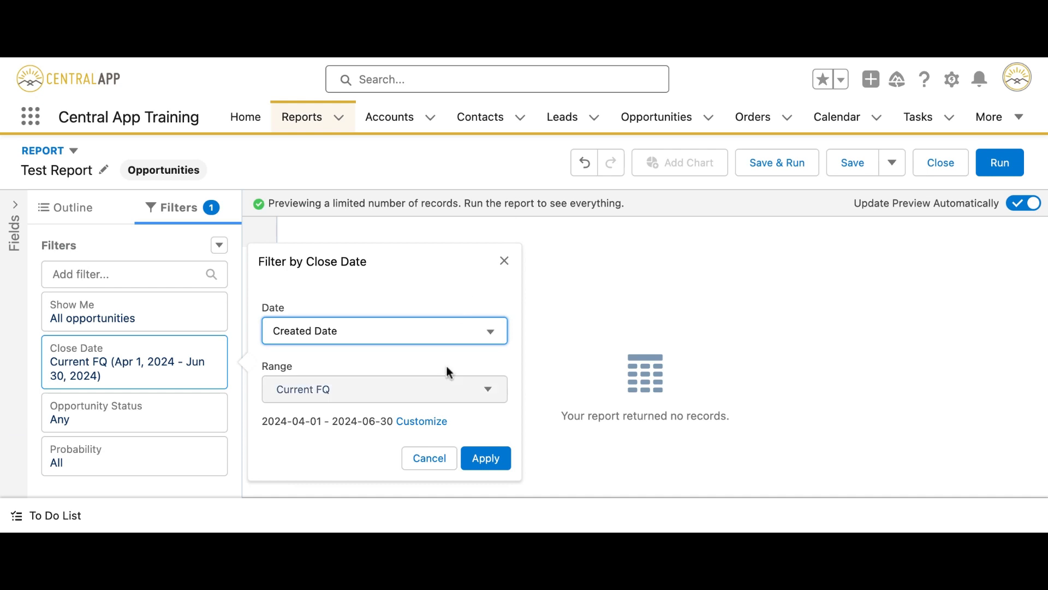
left_click(437, 392)
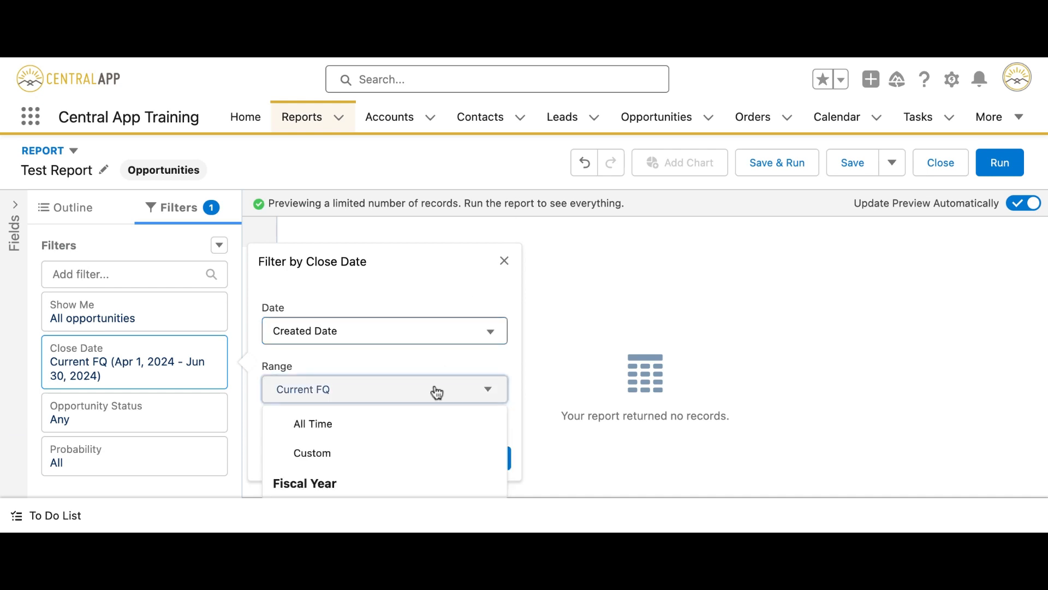
left_click(425, 422)
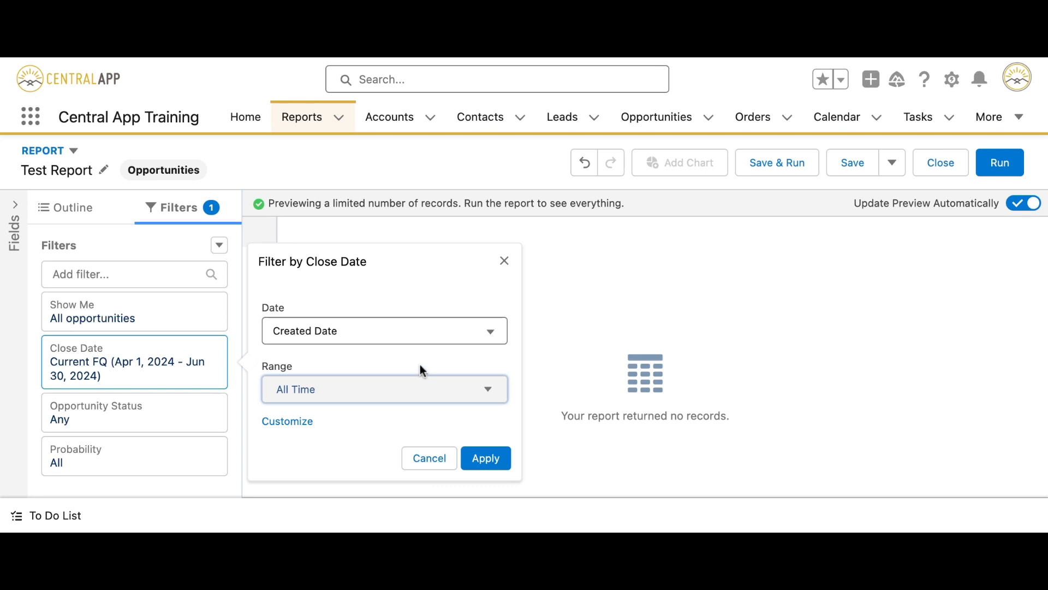
left_click(470, 458)
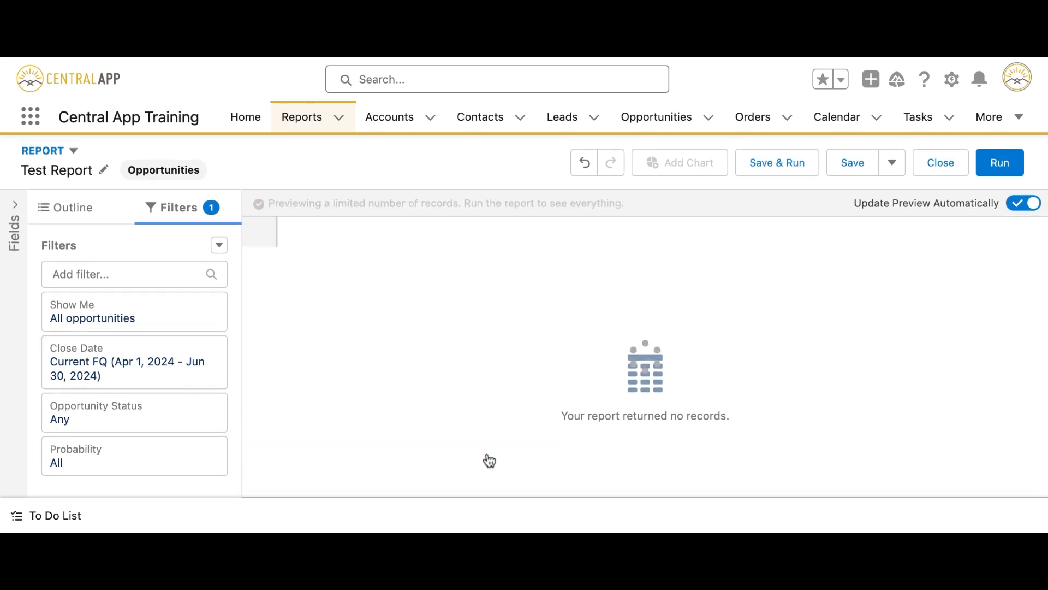
left_click(139, 403)
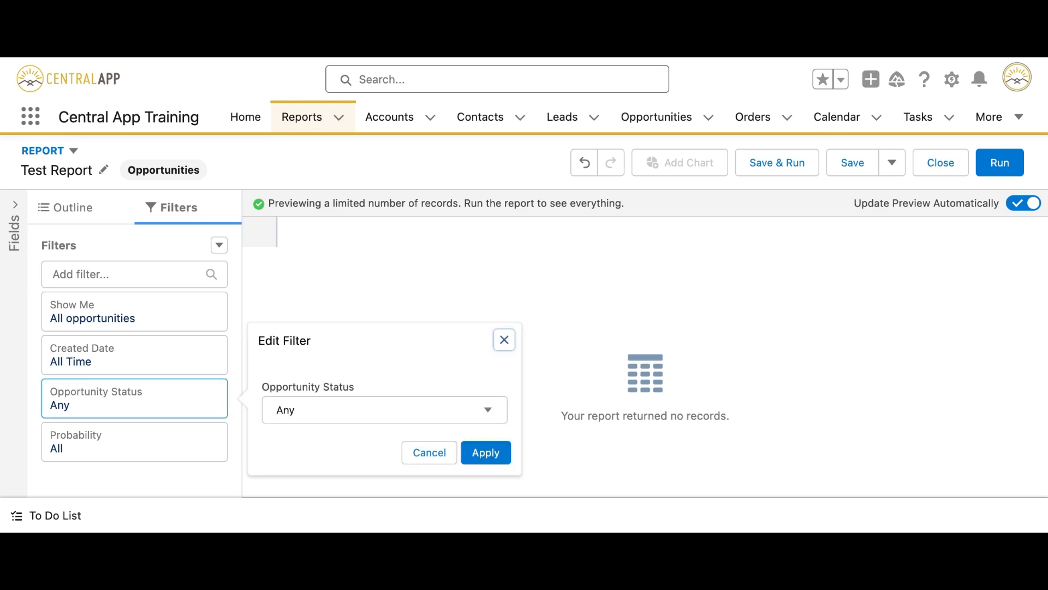
Restrict Opportunity Status to Open, leave Probability at All, and begin adding columns in the Outline.
left_click(299, 410)
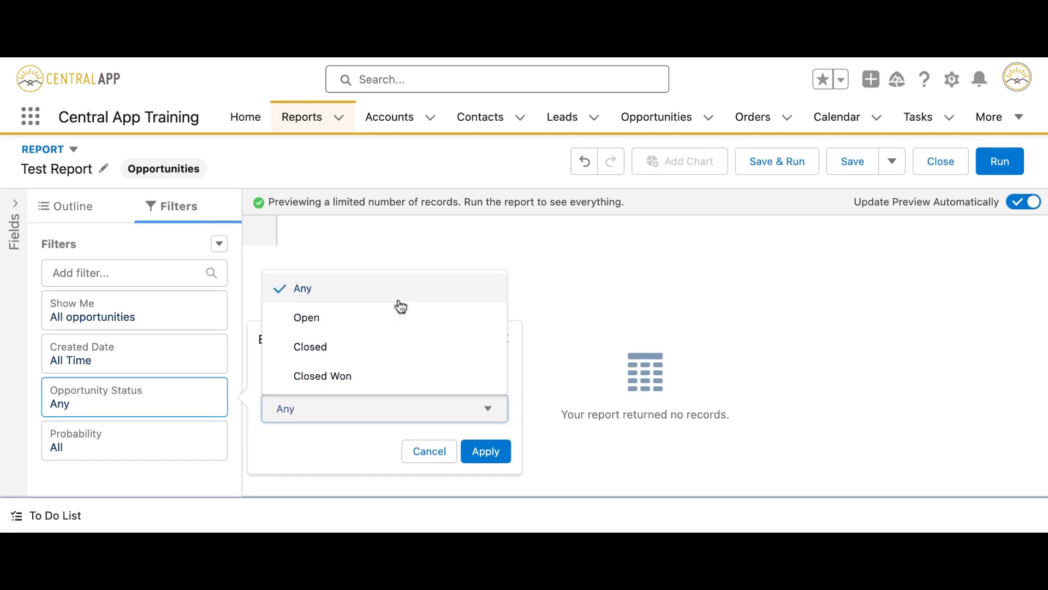
left_click(381, 328)
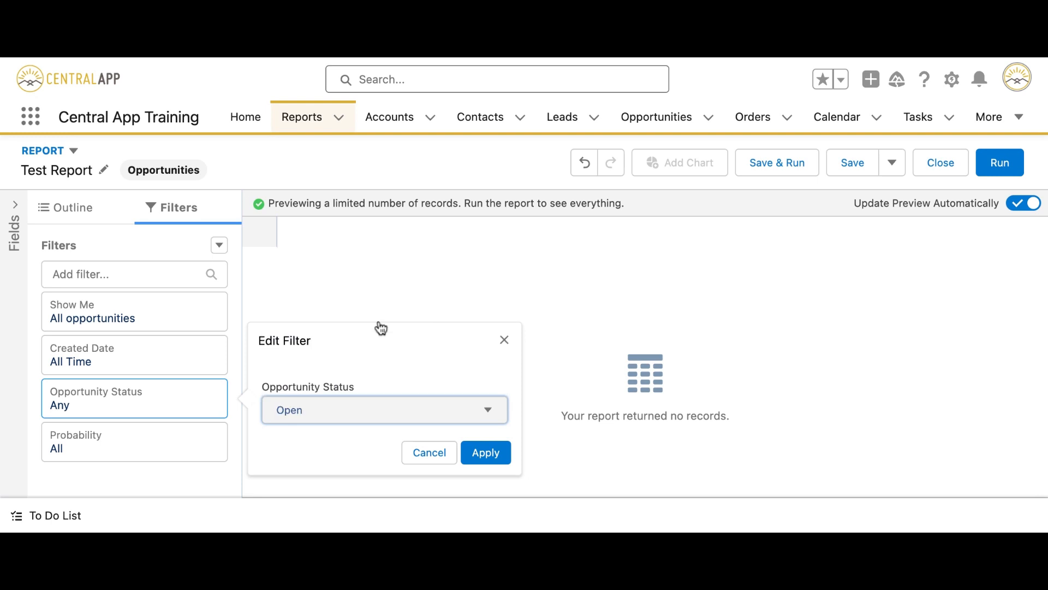
left_click(486, 453)
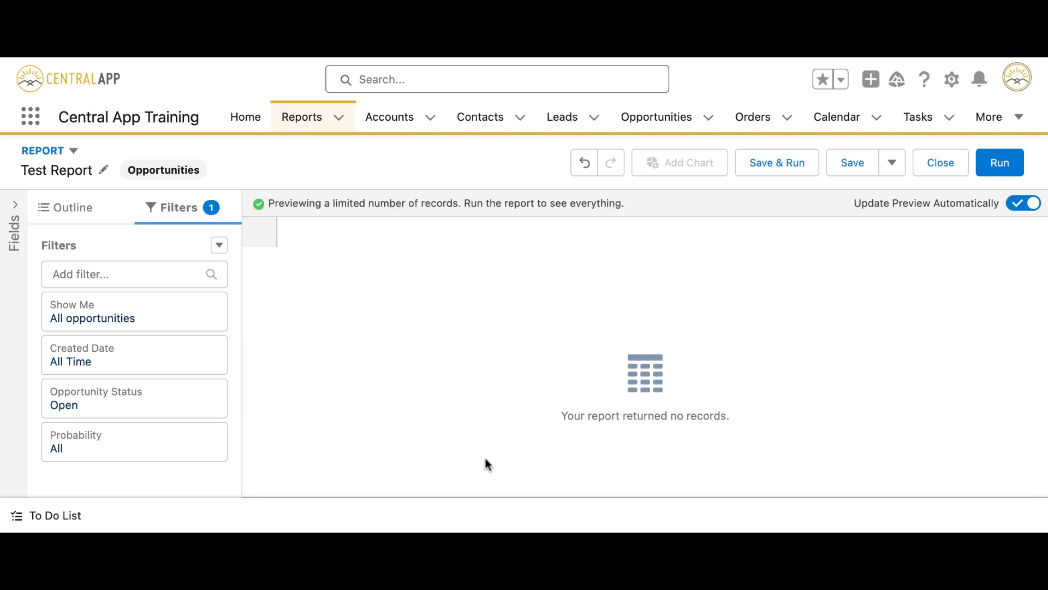
left_click(162, 453)
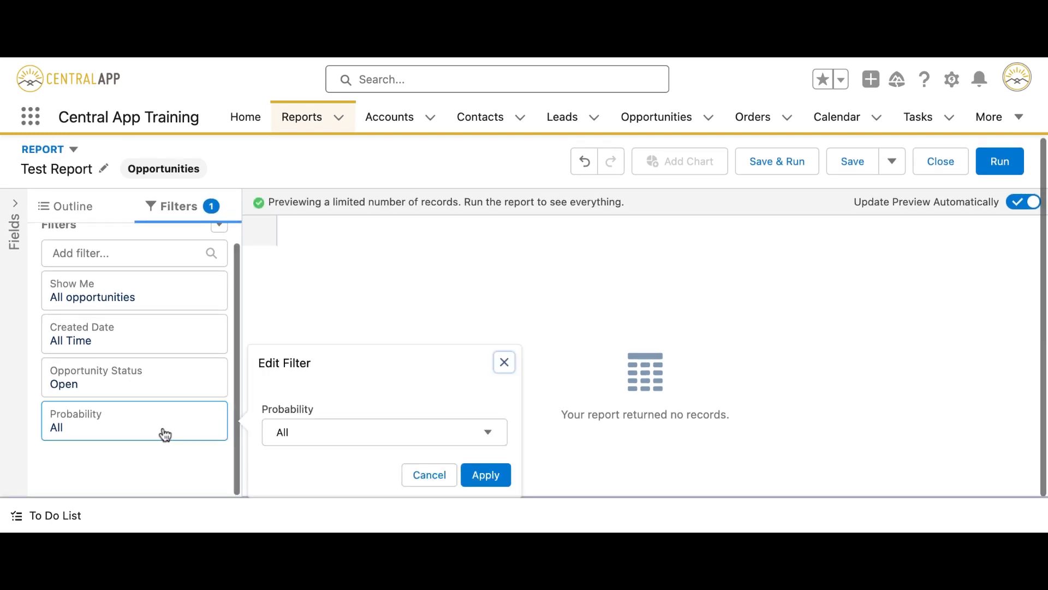
left_click(425, 475)
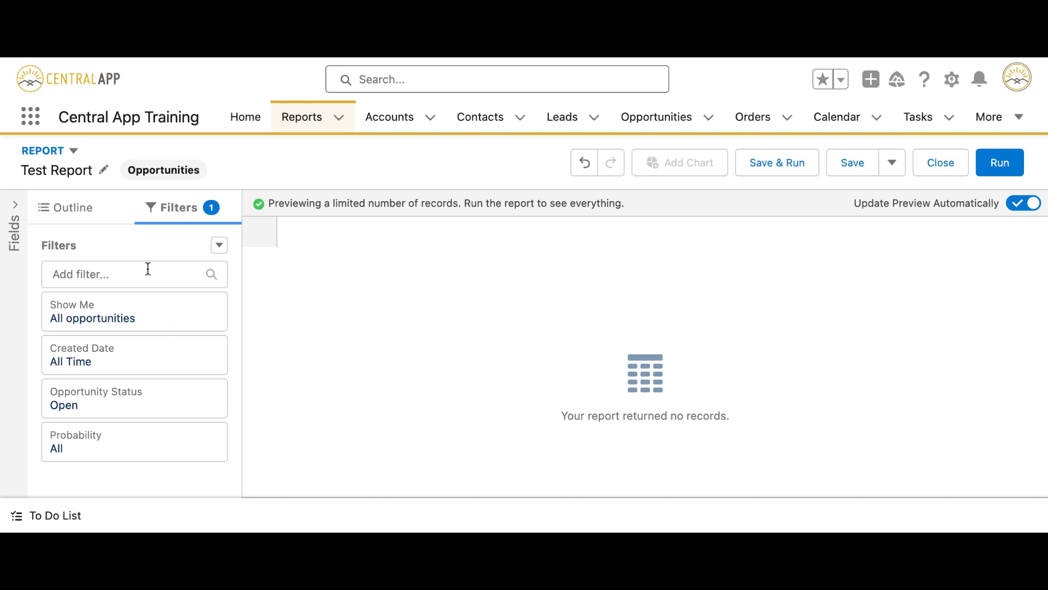
left_click(64, 207)
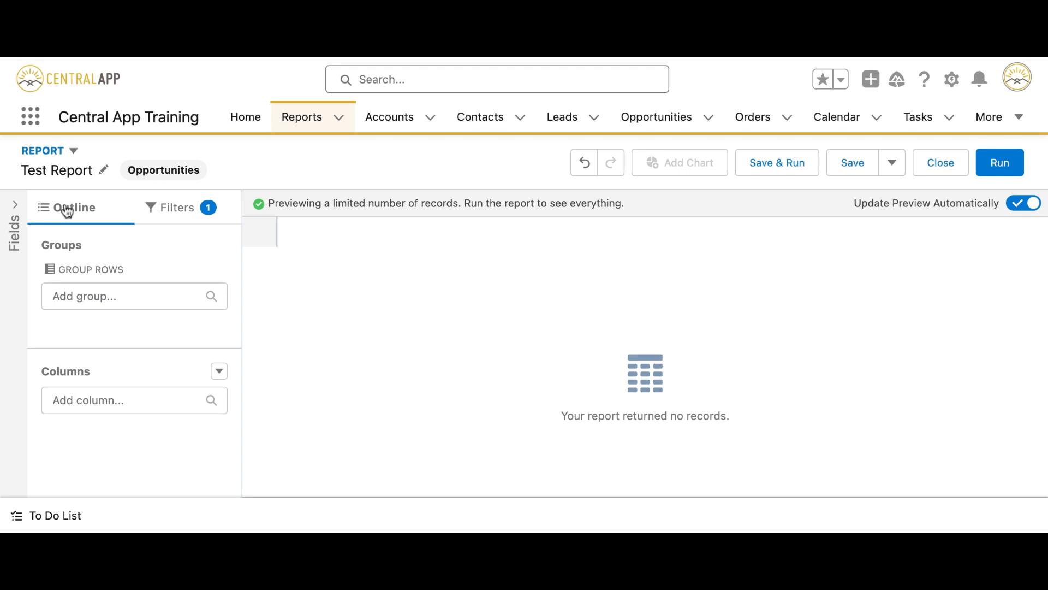
left_click(125, 398)
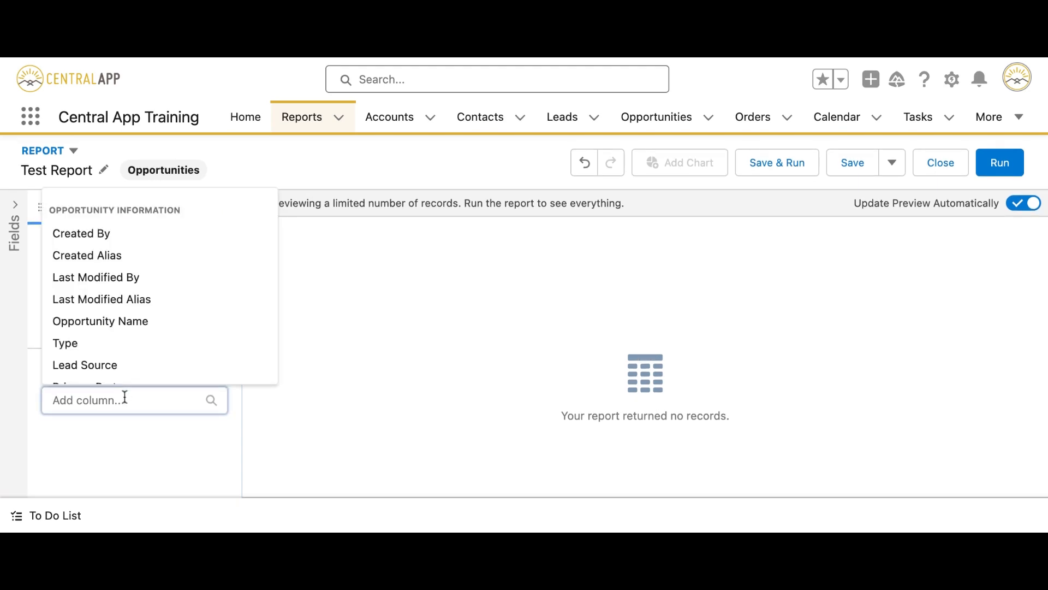
Add Account Name and Opportunity Name columns, dragging Opportunity Name into first position.
type("name")
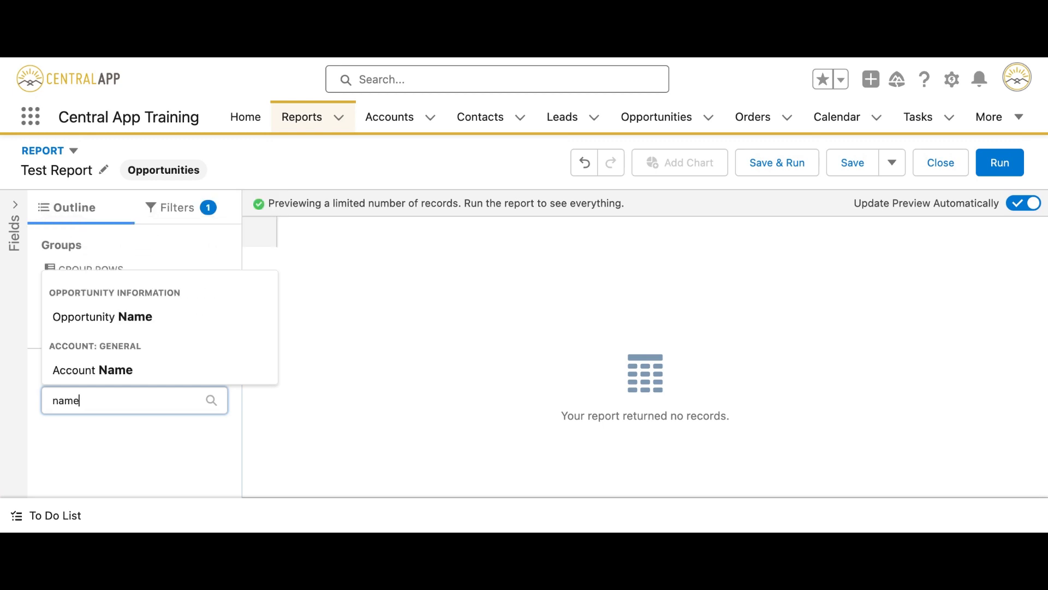
left_click(148, 377)
left_click(121, 398)
type("opp")
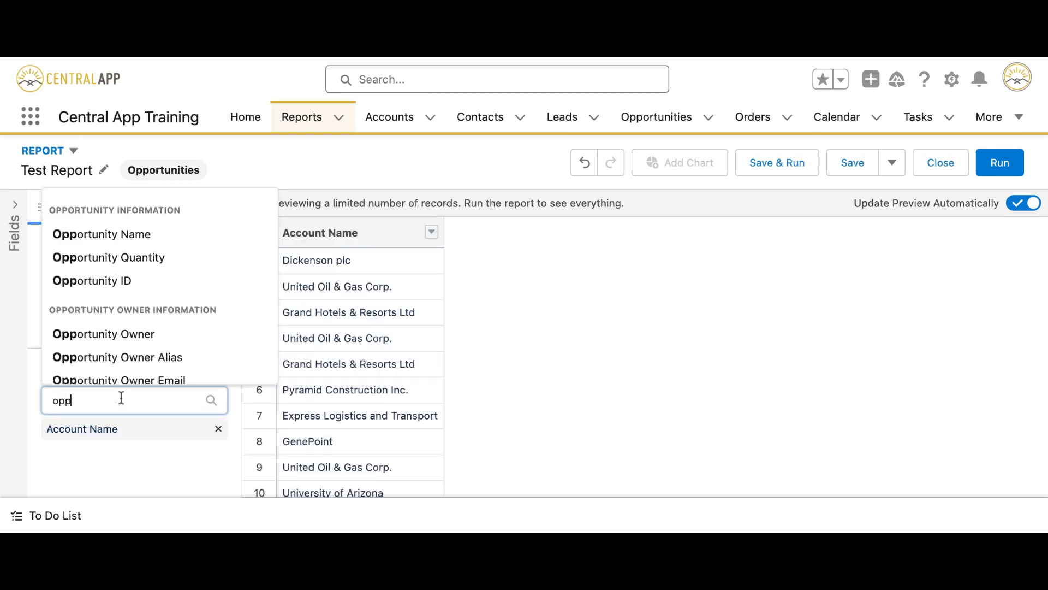
left_click(164, 235)
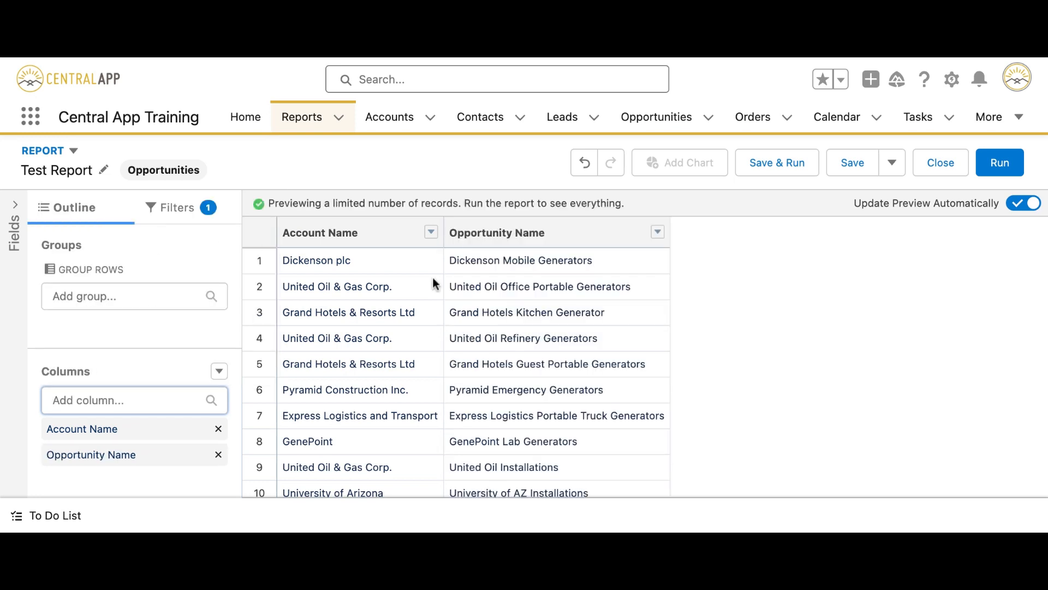
left_click_drag(136, 453, 145, 464)
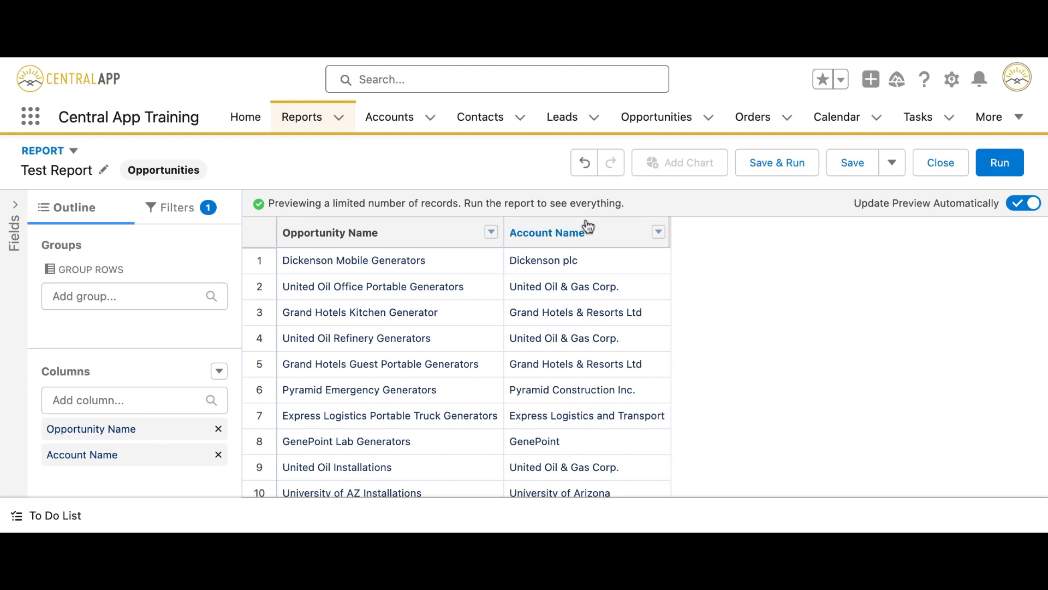
left_click_drag(629, 234, 310, 232)
Add Opportunity Owner, Stage and Amount columns, giving five columns ending with Amount.
left_click(113, 400)
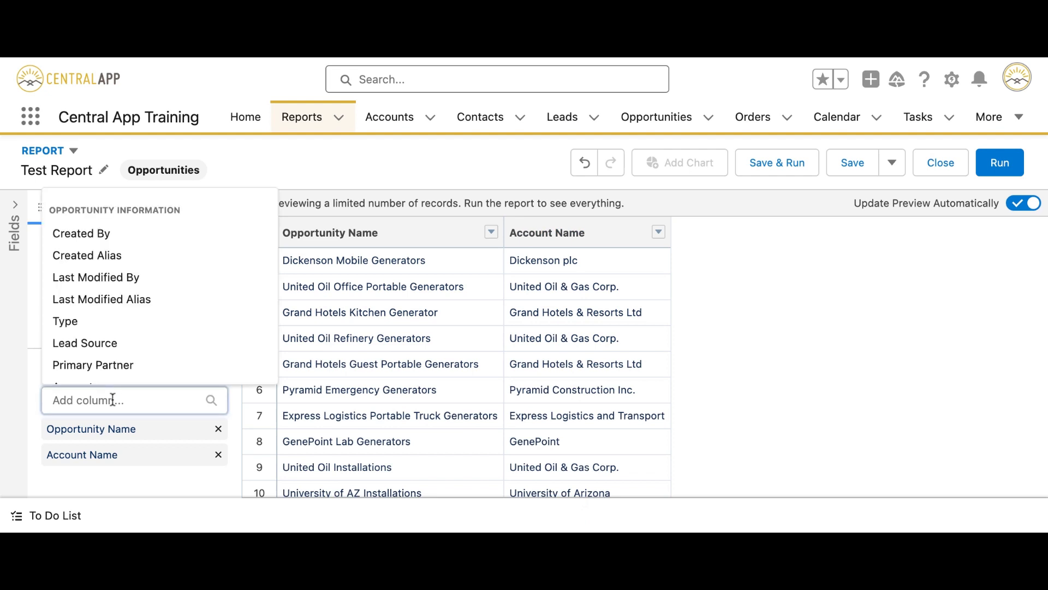
type("opp")
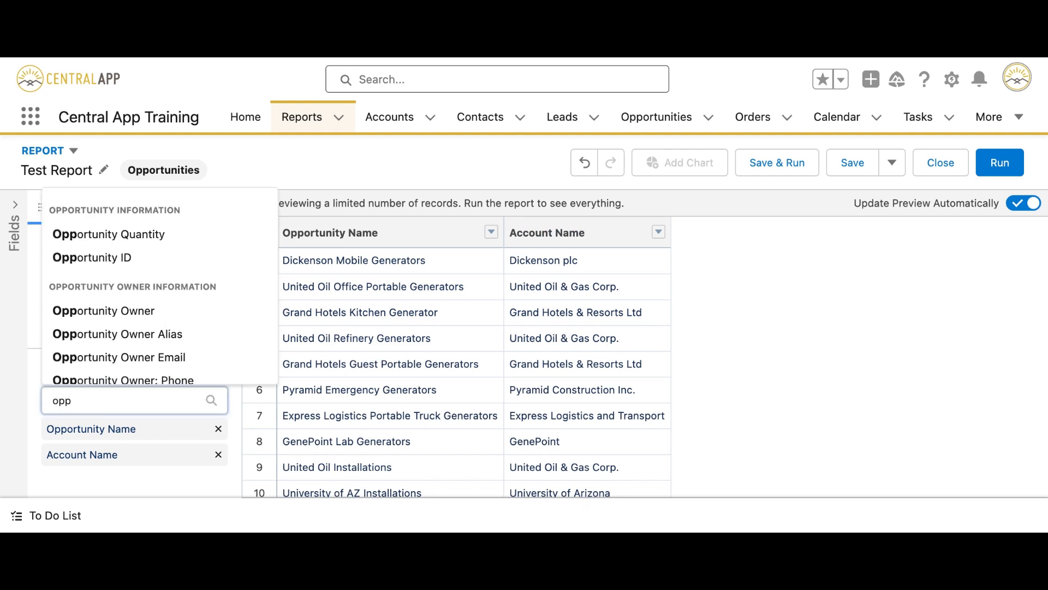
left_click(118, 317)
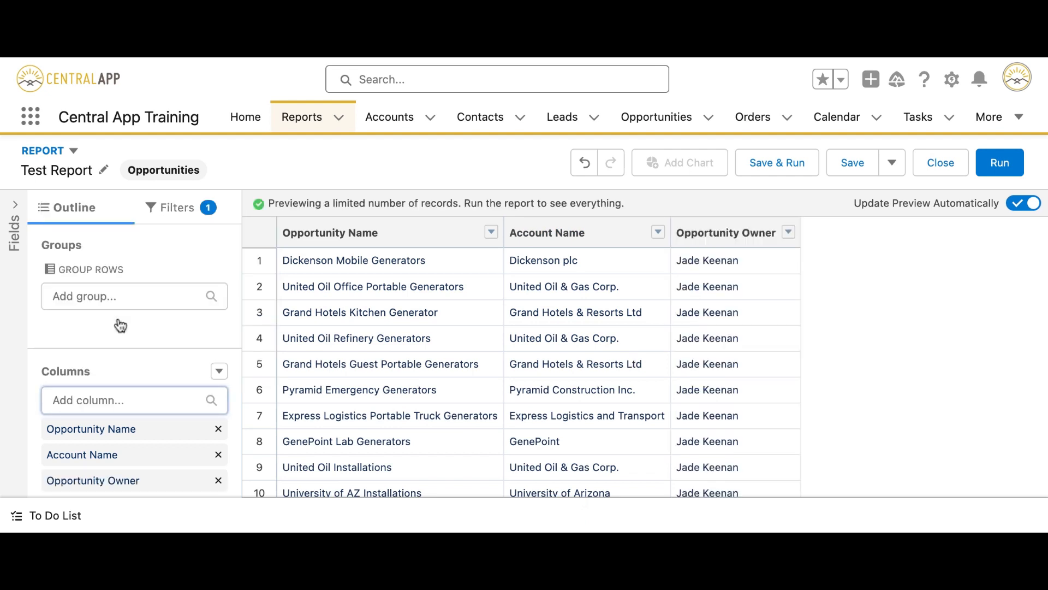
left_click(129, 400)
type("sta")
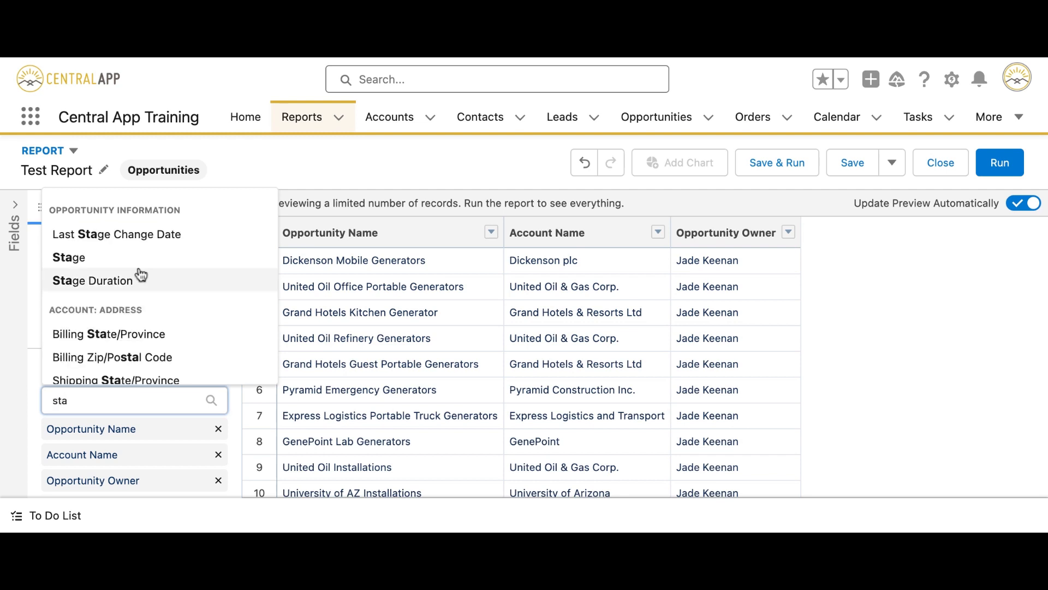
left_click(130, 262)
left_click(111, 400)
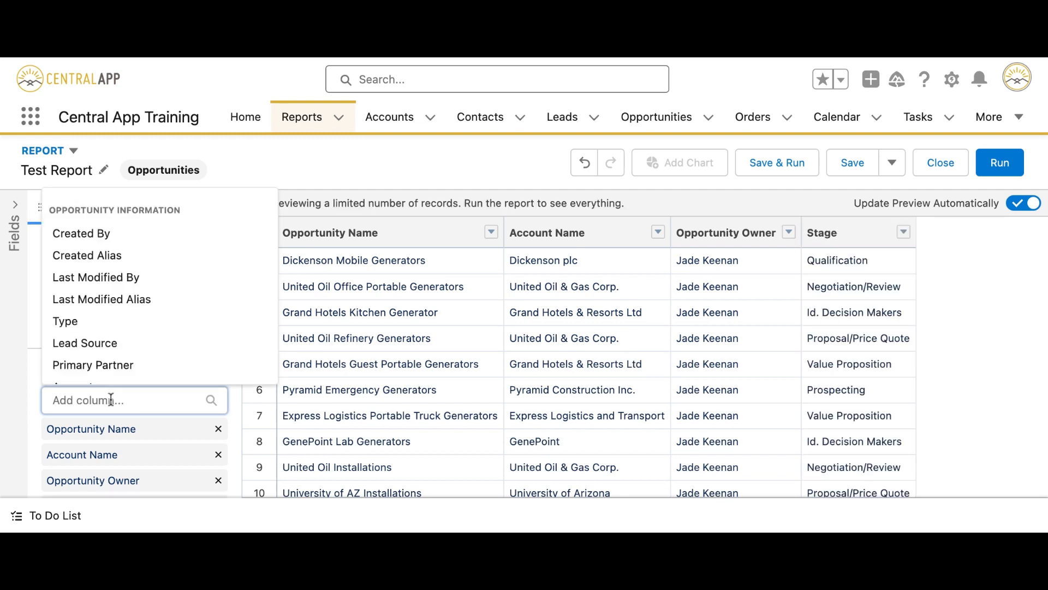
type("amou")
left_click(92, 460)
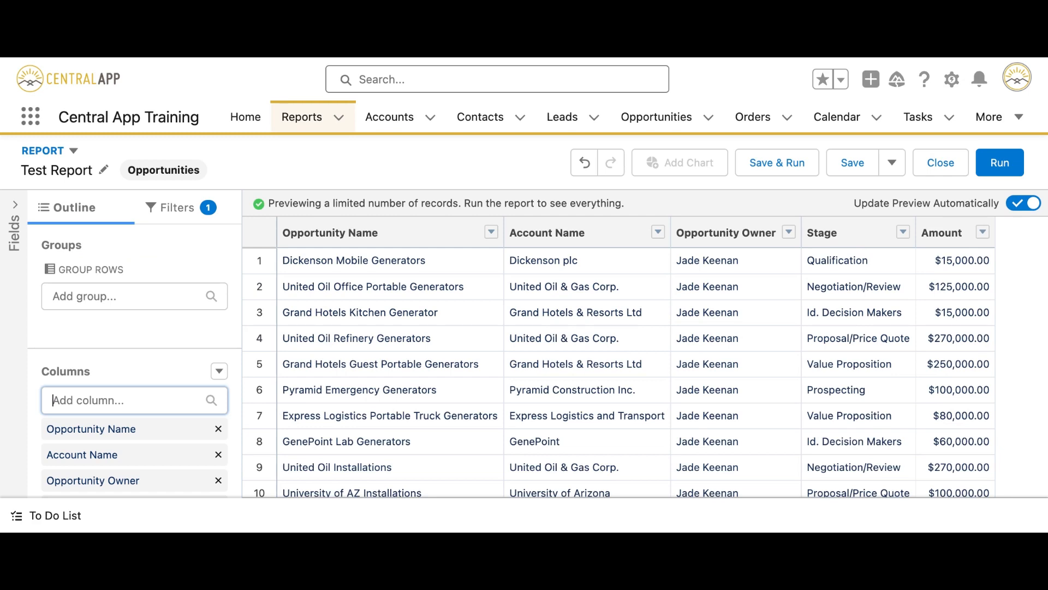
scroll(619, 371, "down", 2)
scroll(653, 311, "up", 3)
Drag Opportunity Owner into Group Rows, giving 13 open opportunities totalling $2,115,000.00.
scroll(157, 418, "down", 2)
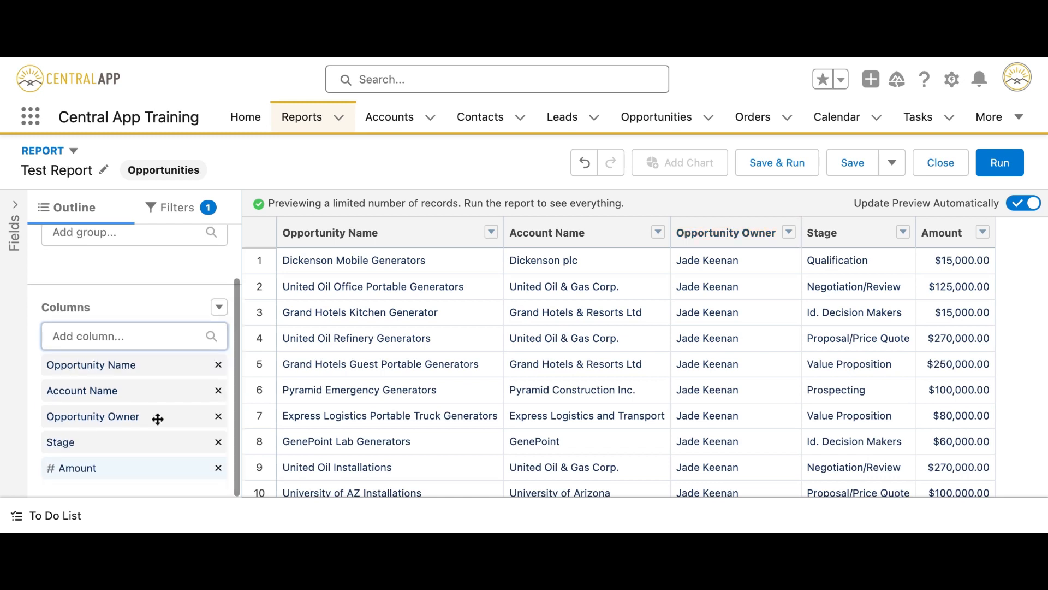
scroll(166, 391, "up", 2)
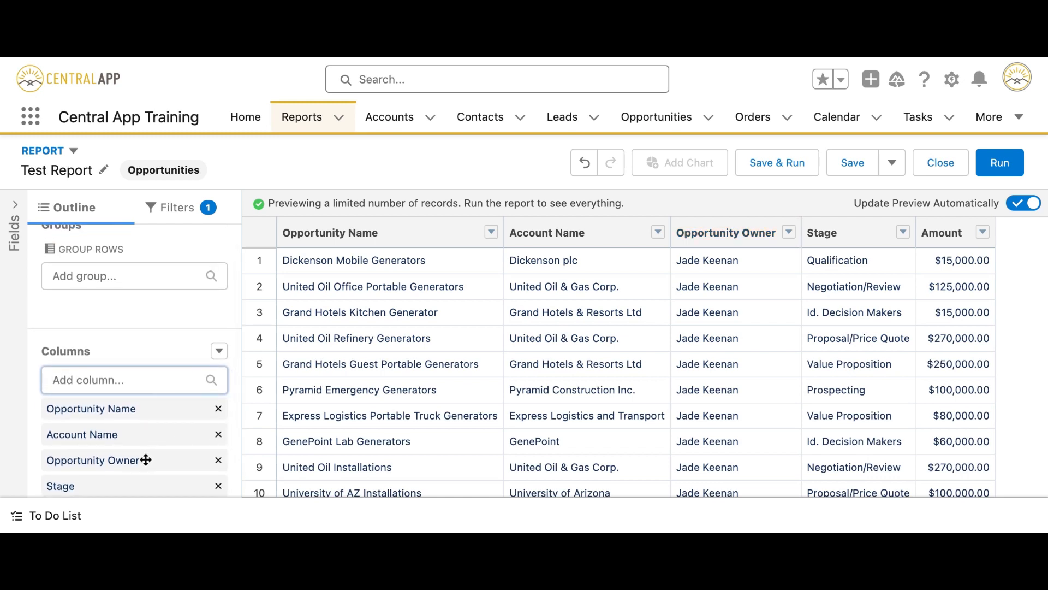
left_click_drag(146, 459, 146, 413)
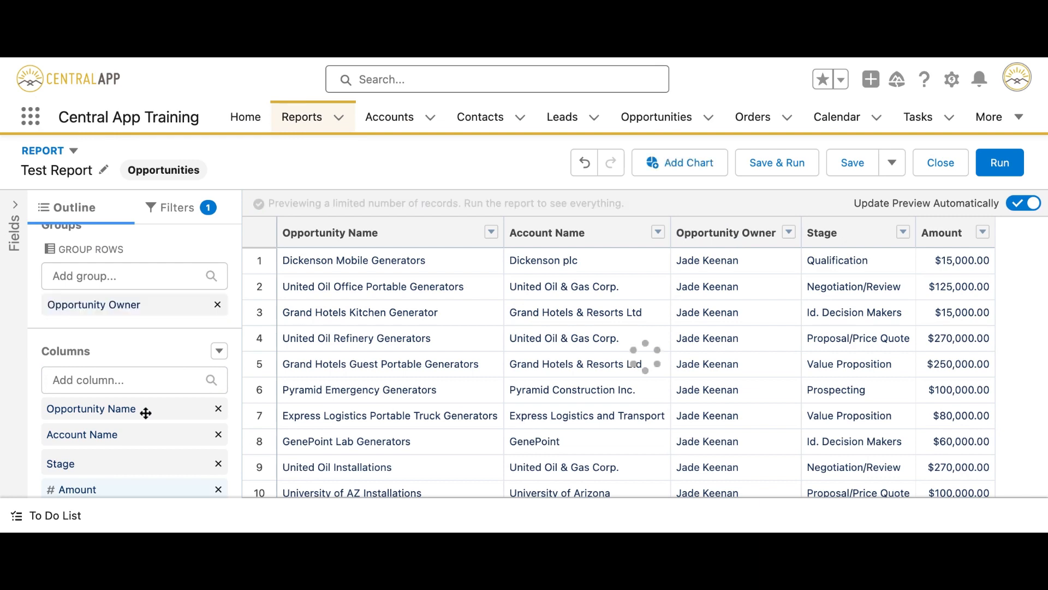
scroll(514, 307, "down", 5)
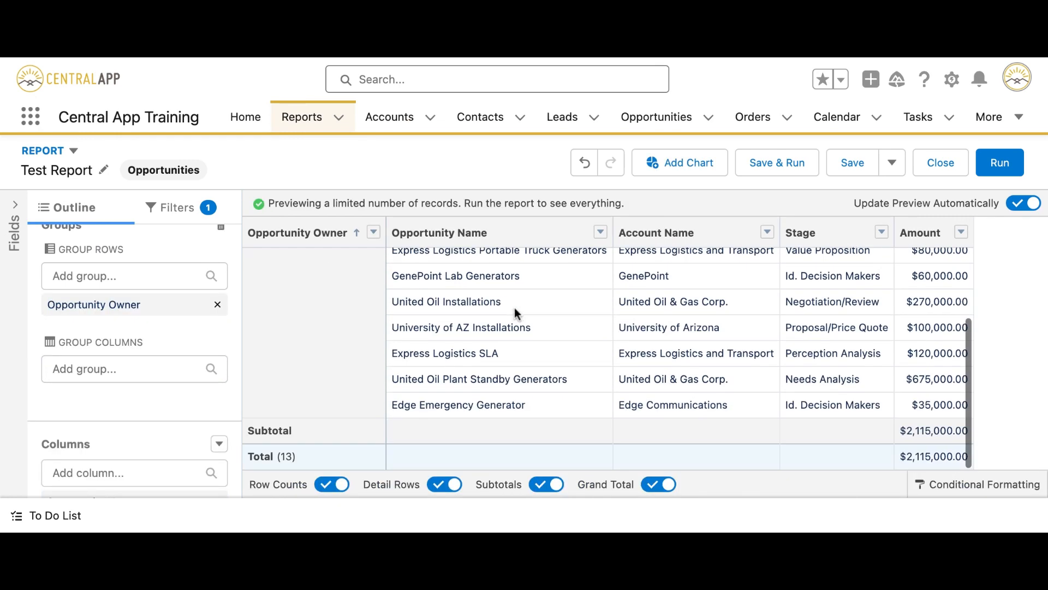
scroll(355, 279, "up", 5)
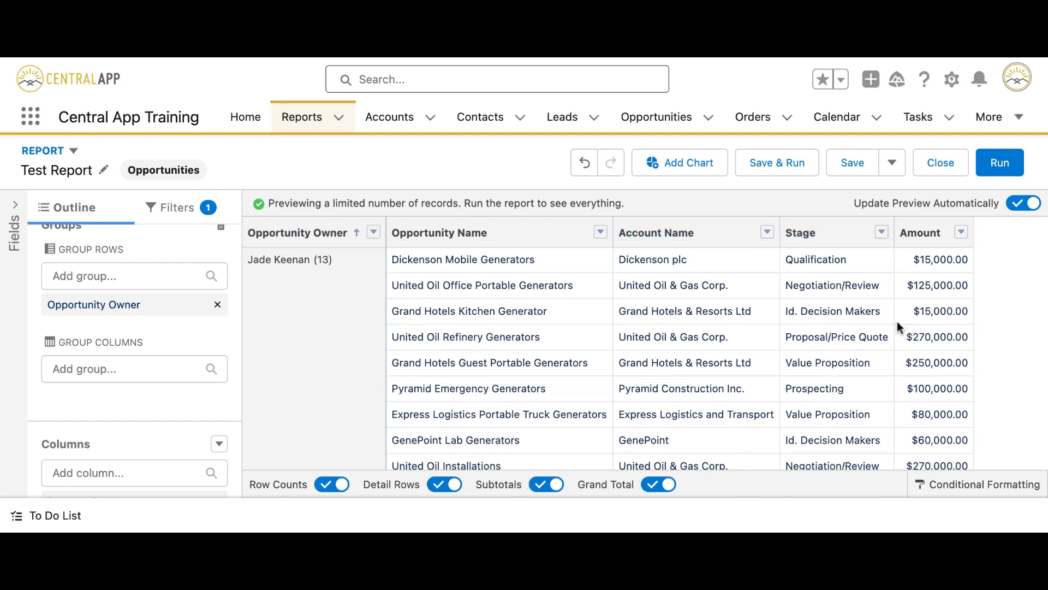
scroll(912, 294, "down", 3)
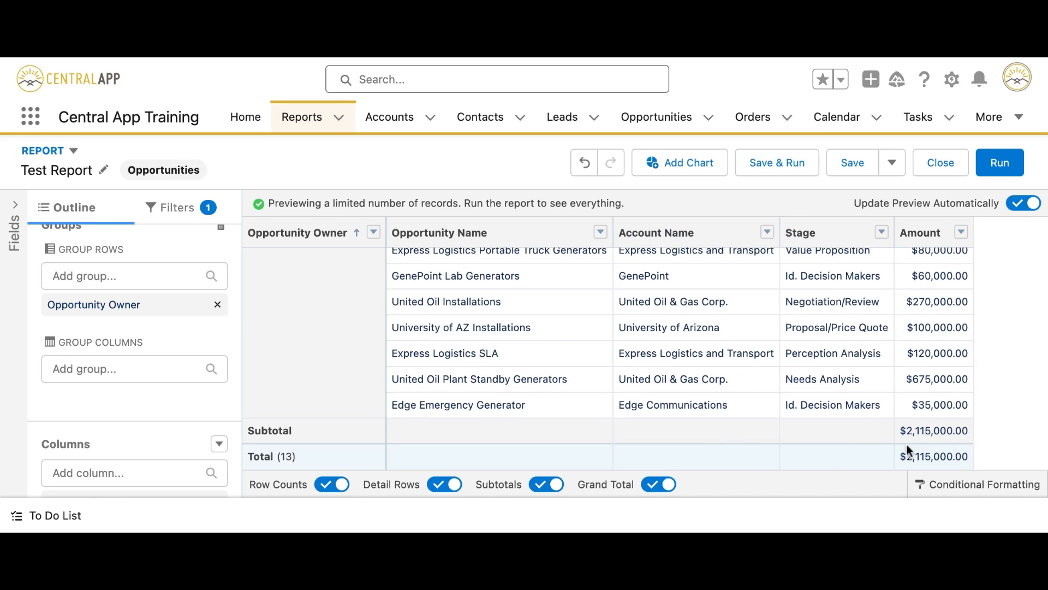
scroll(764, 393, "up", 3)
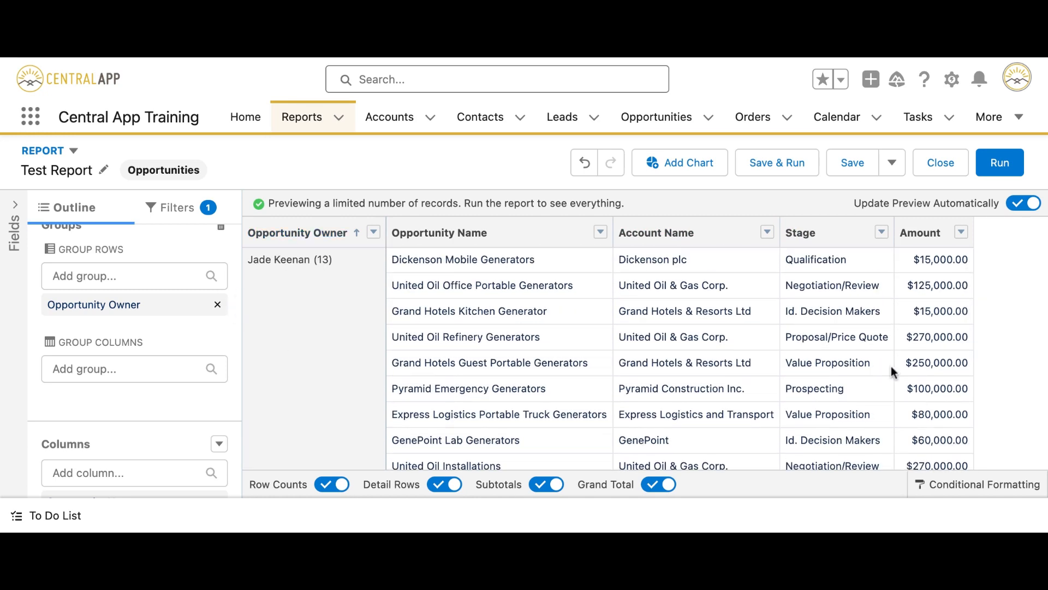
scroll(906, 383, "down", 3)
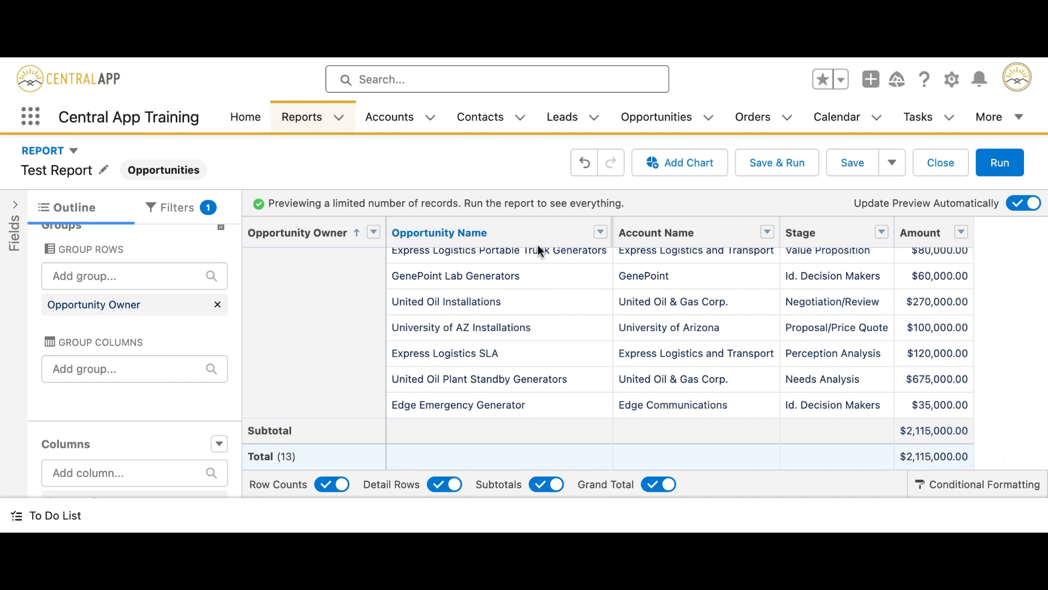
scroll(542, 356, "up", 3)
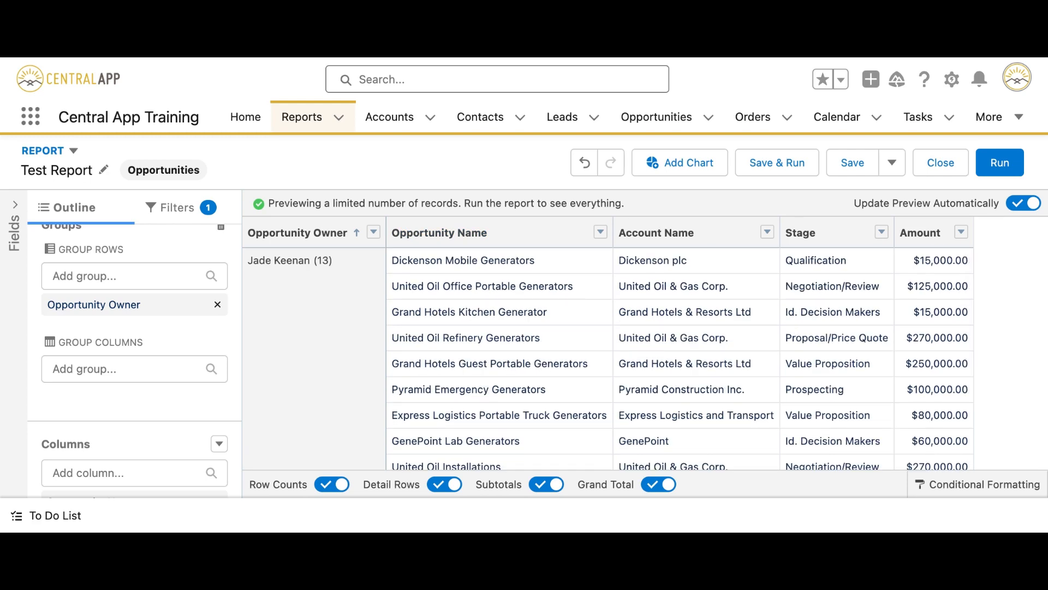
scroll(356, 304, "down", 4)
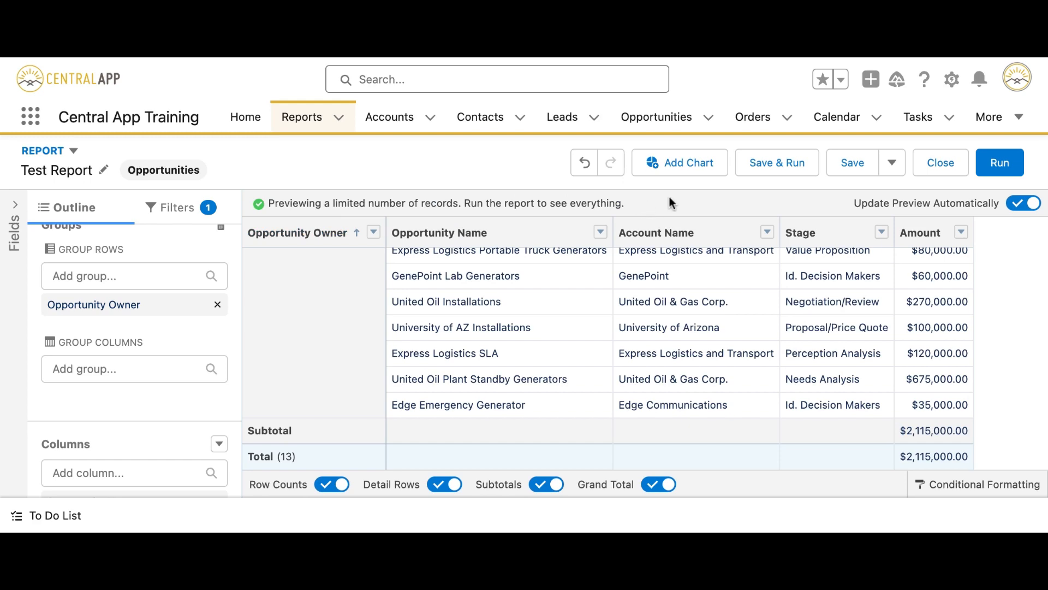
Run Test Report to view its 13 owner-grouped records totalling $2,115,000.00.
left_click(993, 166)
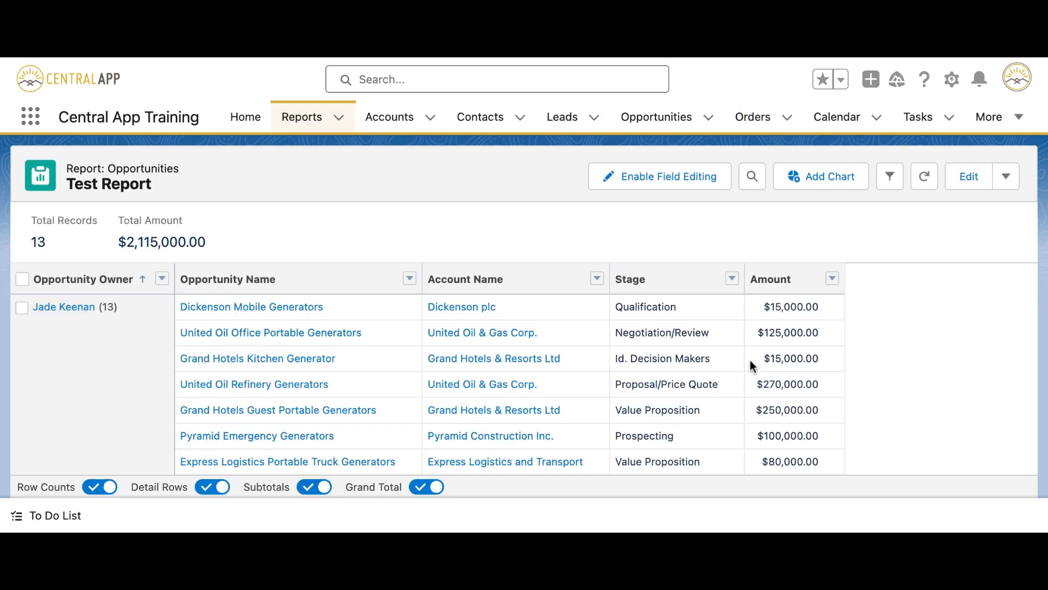
scroll(750, 360, "down", 5)
scroll(525, 349, "up", 5)
scroll(620, 299, "down", 5)
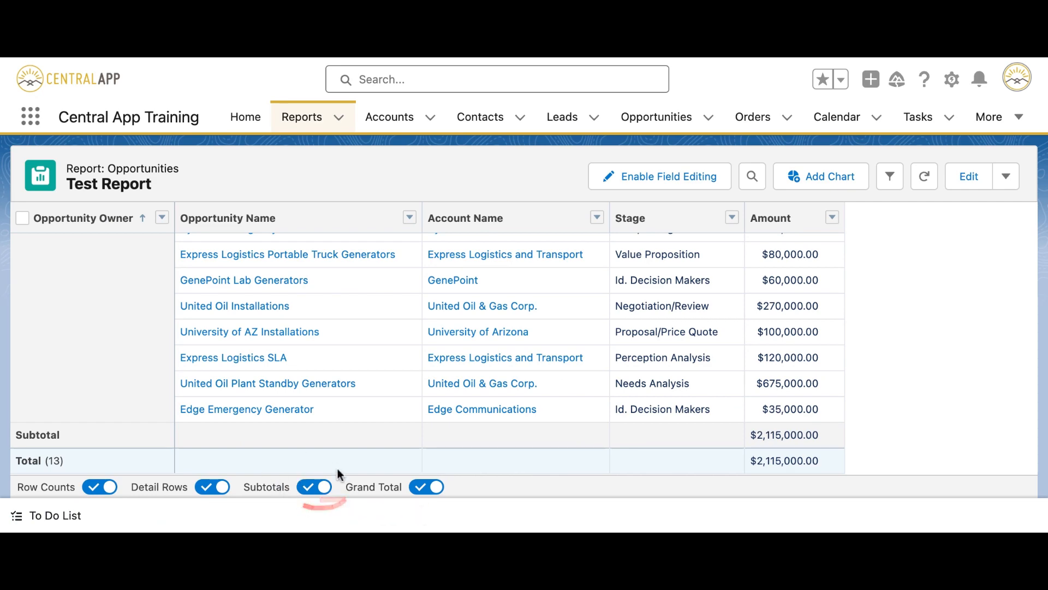
scroll(90, 282, "up", 10)
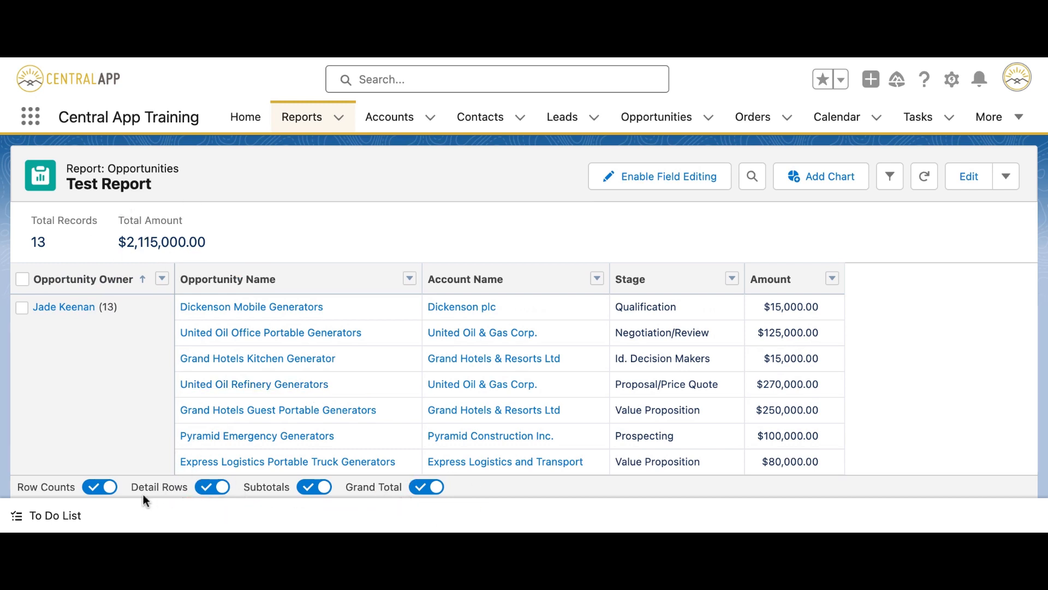
Toggle Detail Rows and Row Counts off and back on to compare views.
left_click(219, 487)
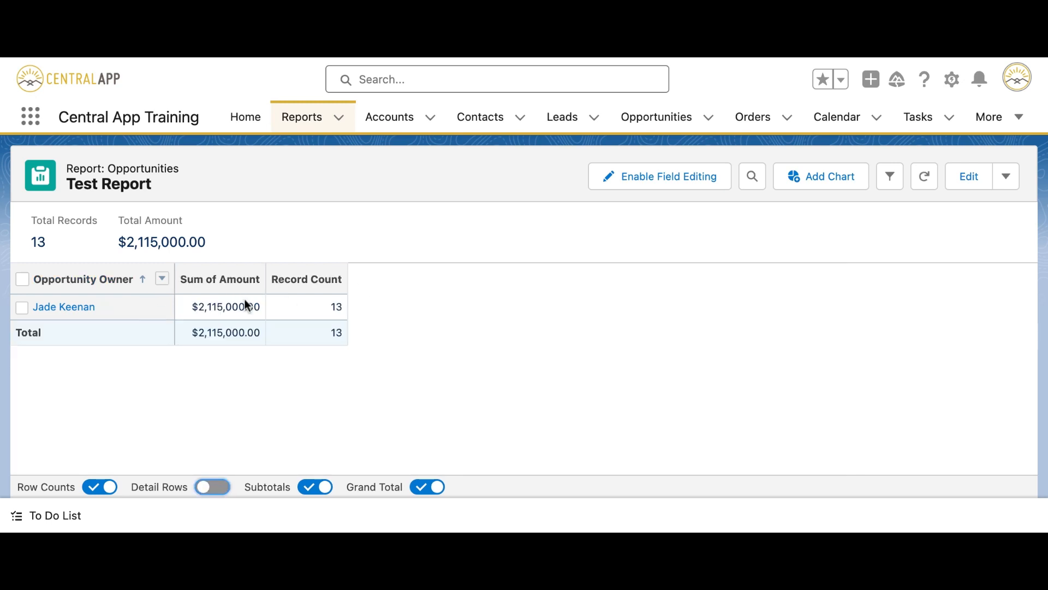
left_click(212, 487)
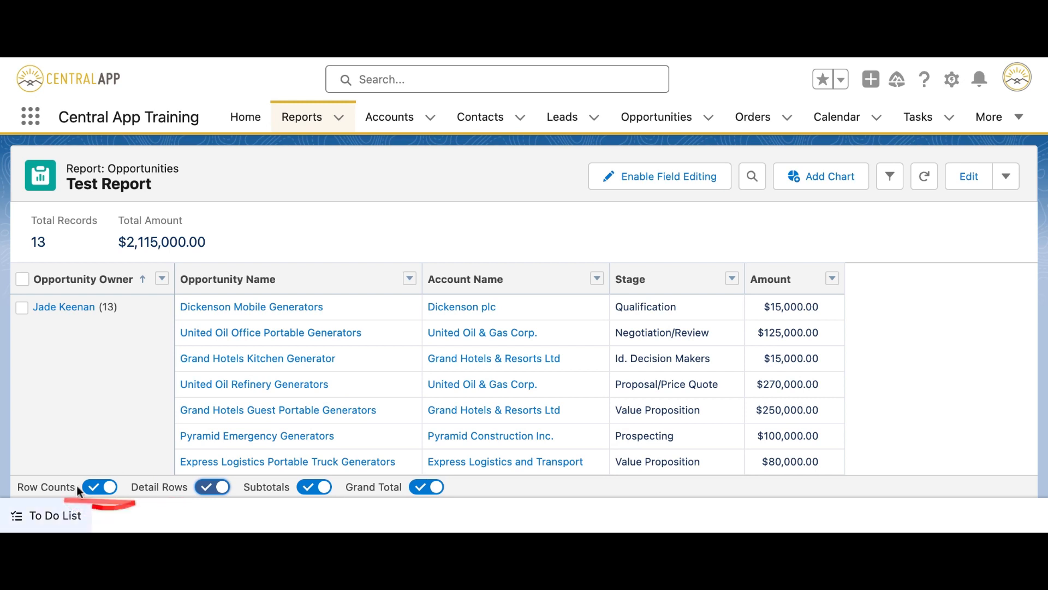
left_click(108, 486)
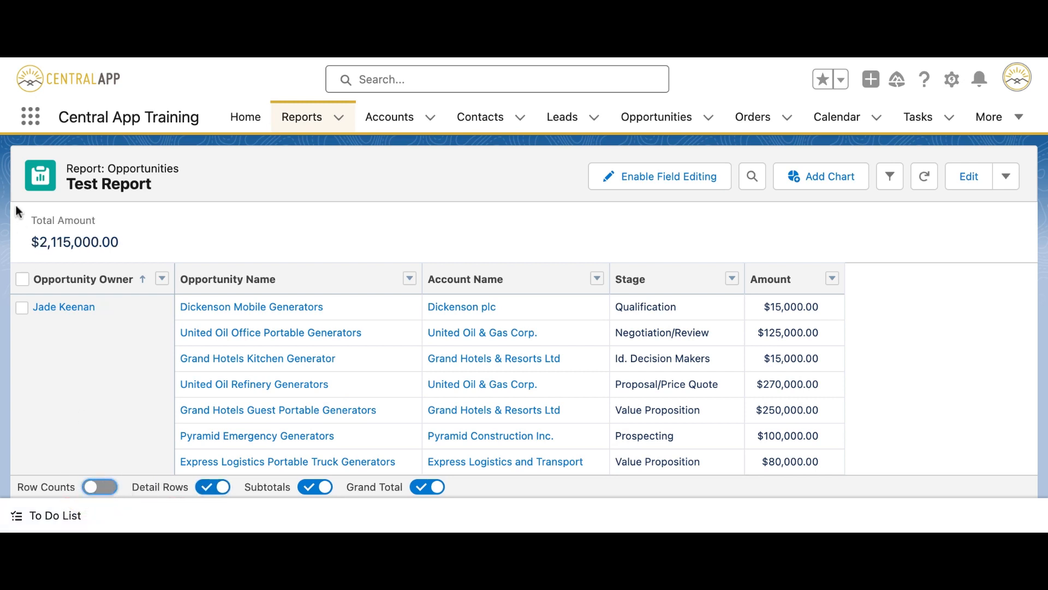
left_click(98, 490)
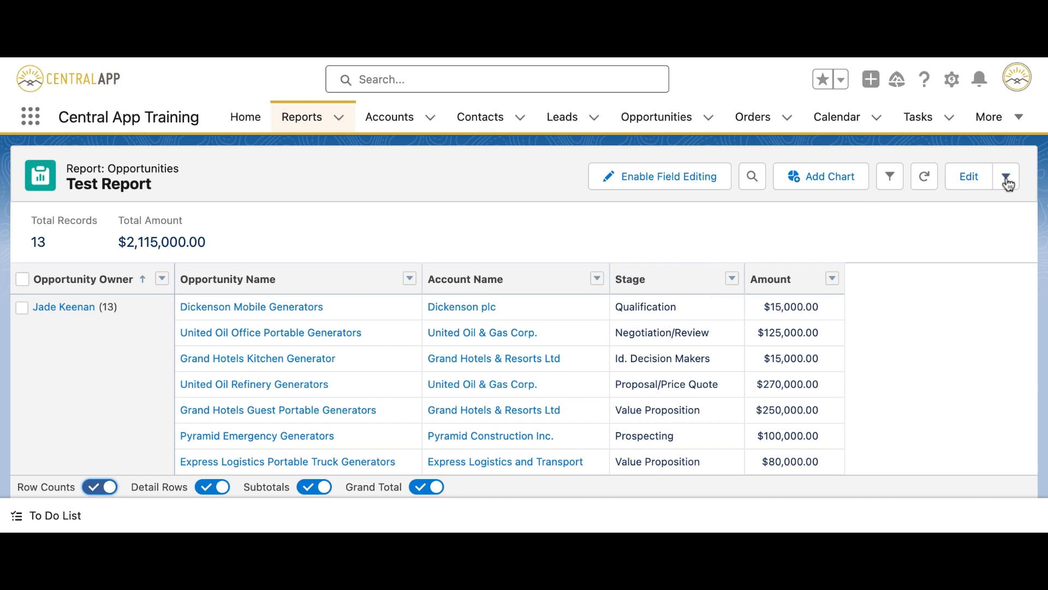
Edit Test Report and group rows by Stage under Opportunity Owner, with per-stage subtotals.
left_click(962, 184)
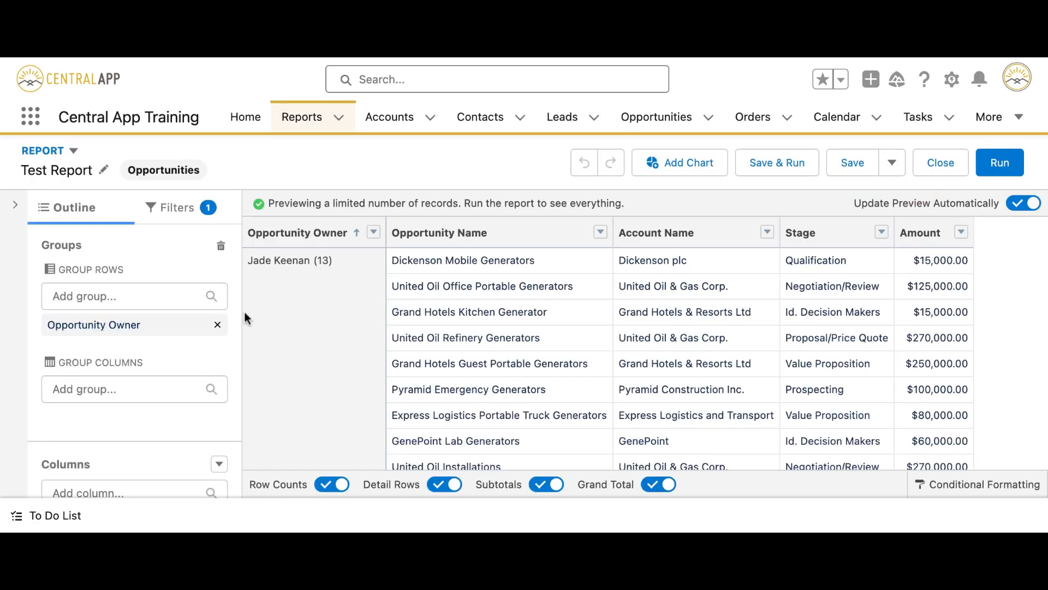
scroll(170, 288, "down", 2)
scroll(169, 288, "up", 2)
left_click(109, 298)
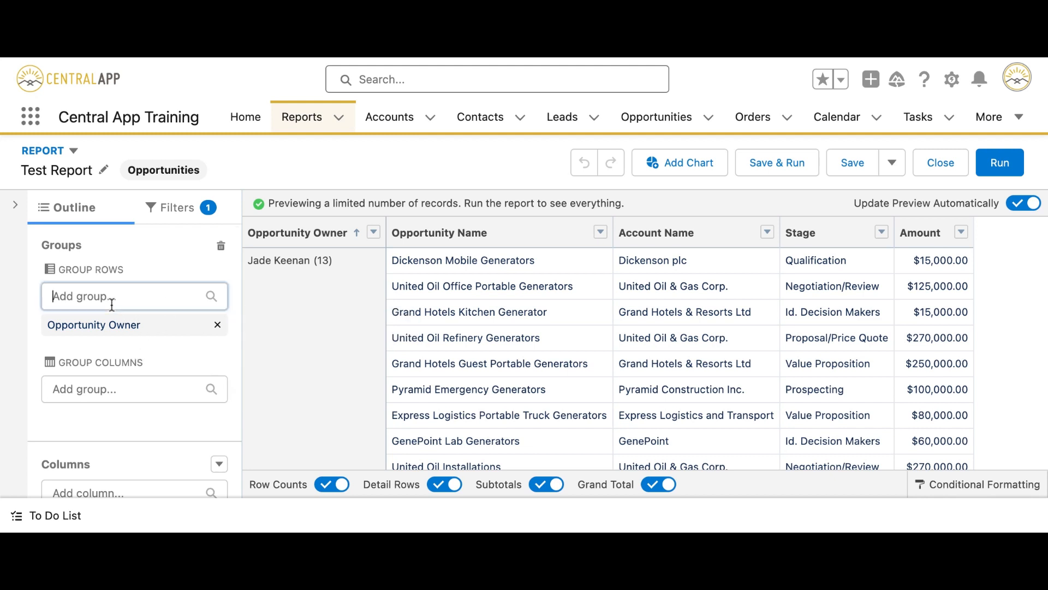
type("st")
left_click(112, 280)
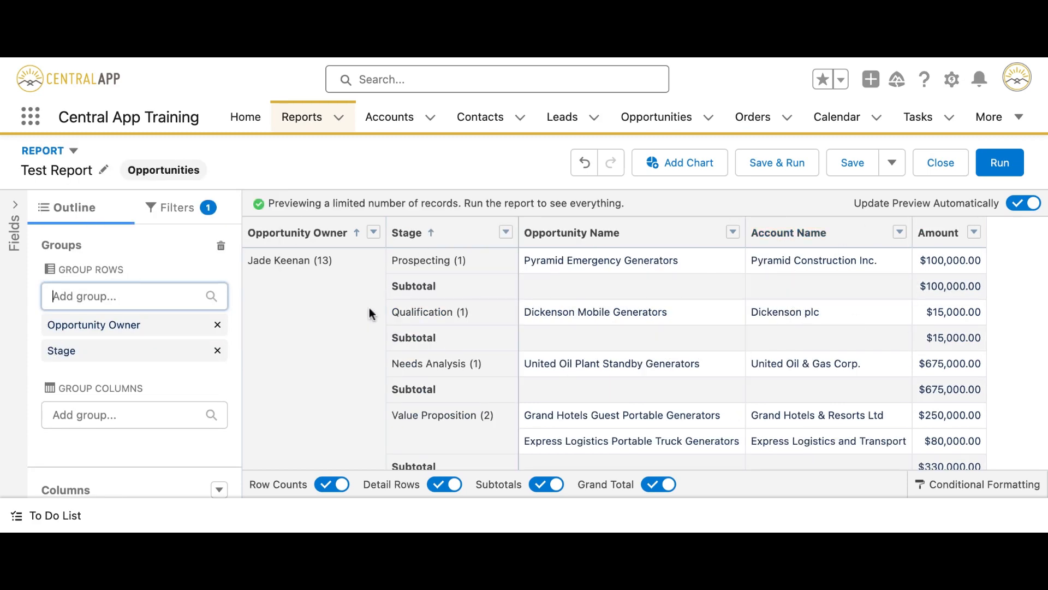
scroll(370, 312, "down", 3)
scroll(492, 296, "up", 3)
scroll(441, 296, "down", 10)
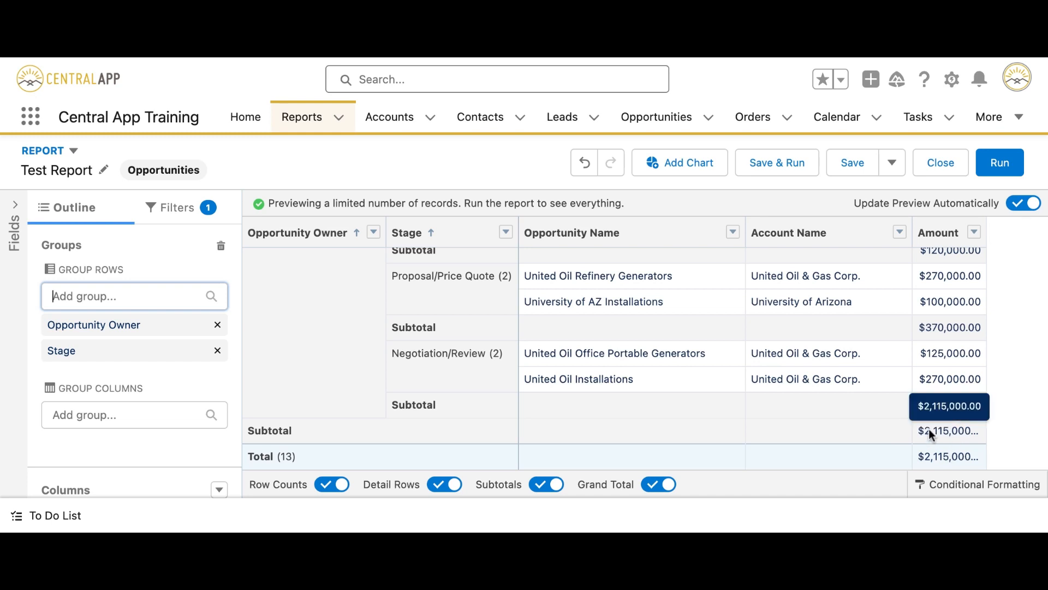
scroll(886, 326, "up", 5)
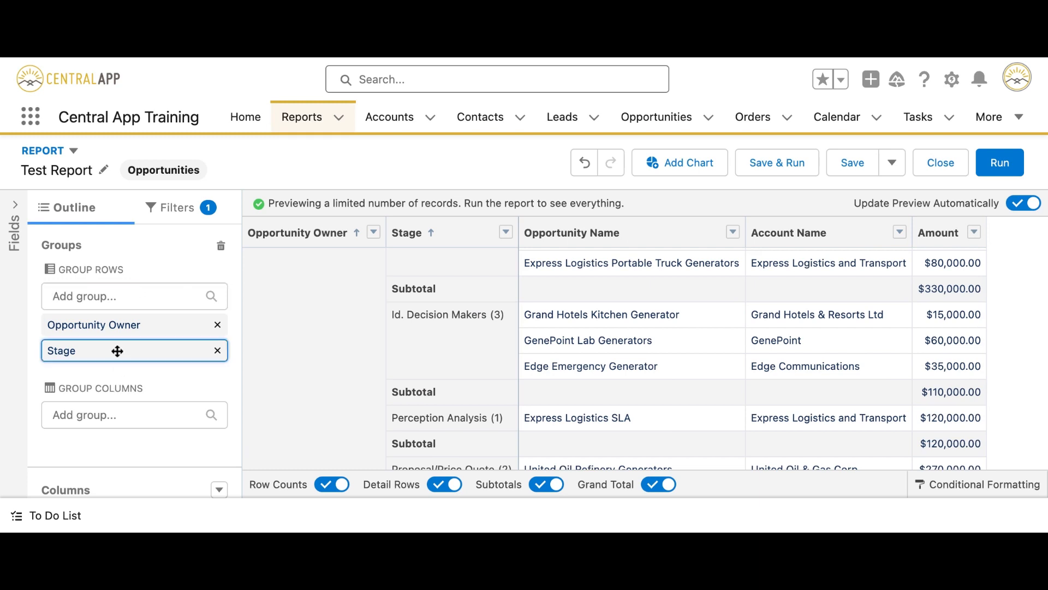
Move Stage into Group Columns to form a matrix, then Save & Run the report.
left_click_drag(117, 350, 117, 369)
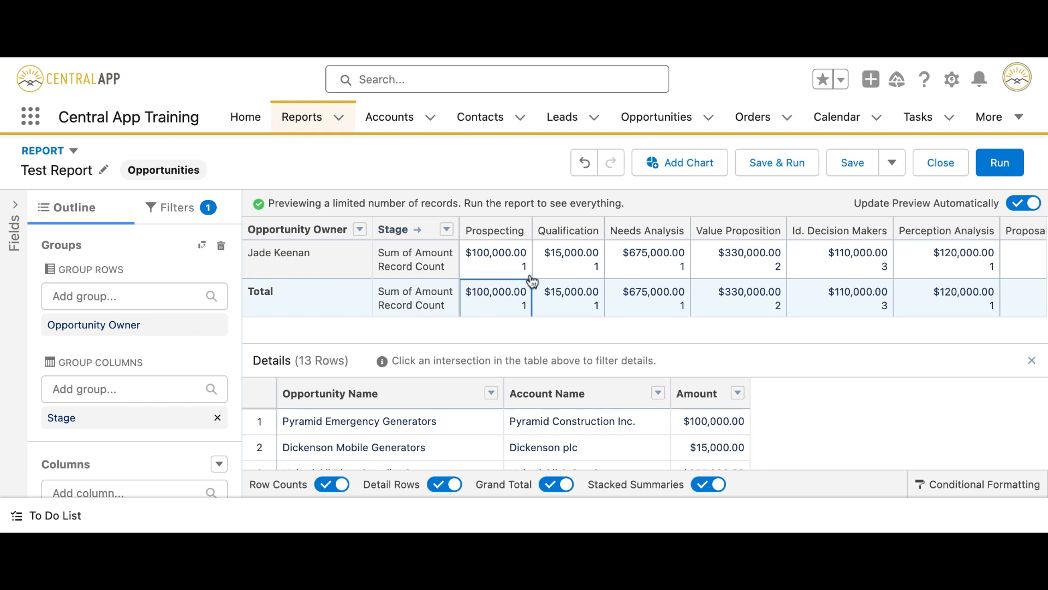
scroll(913, 283, "right", 5)
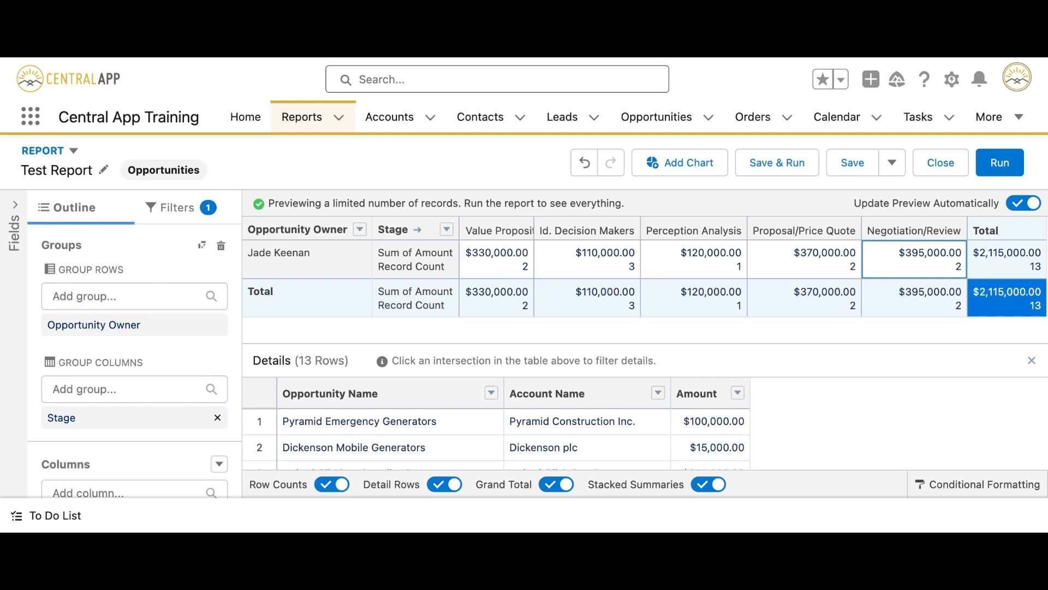
left_click(778, 168)
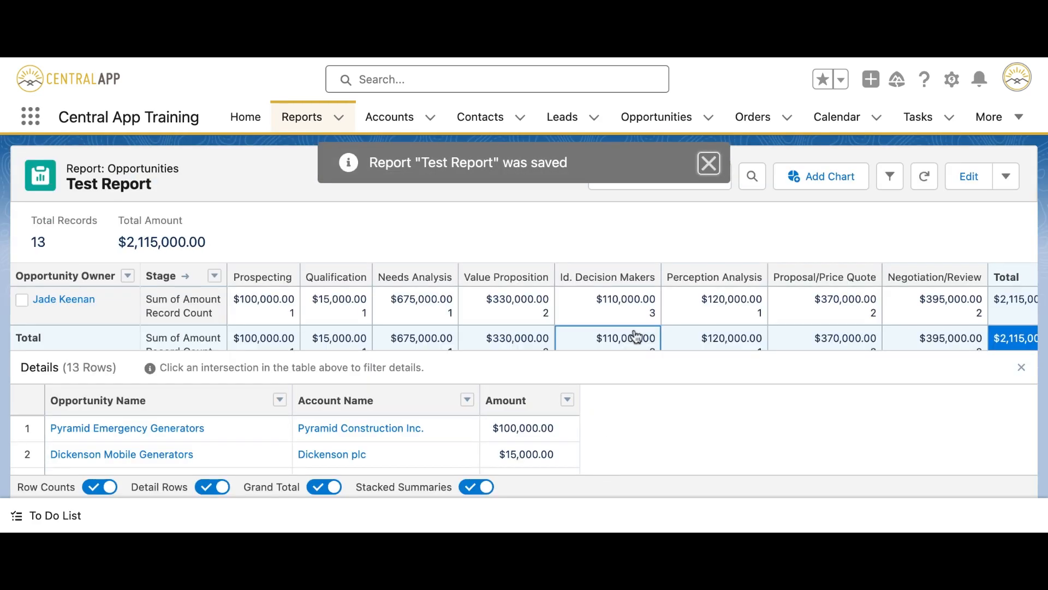
scroll(636, 336, "down", 1)
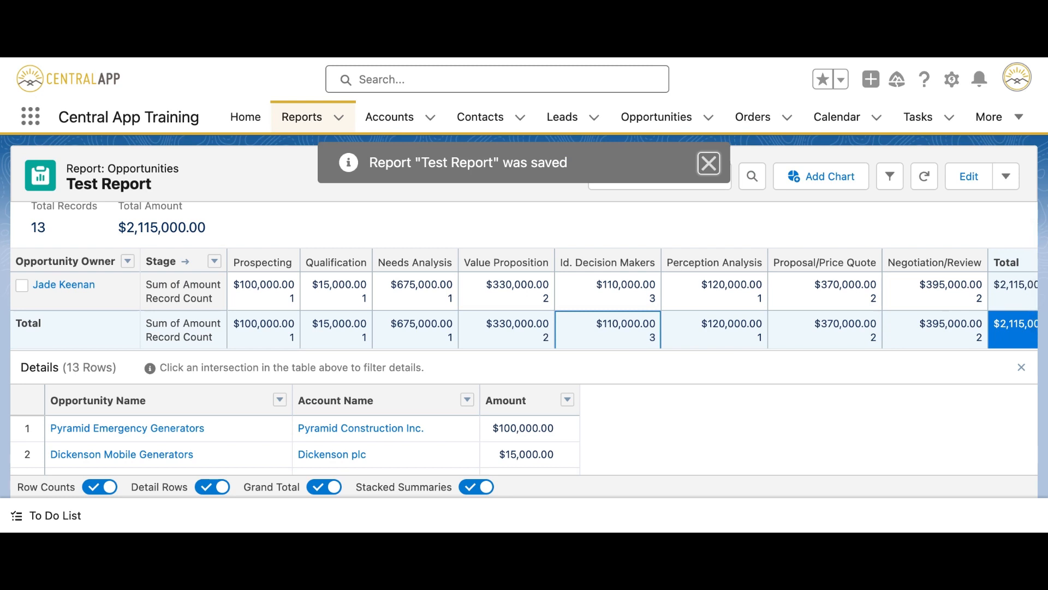